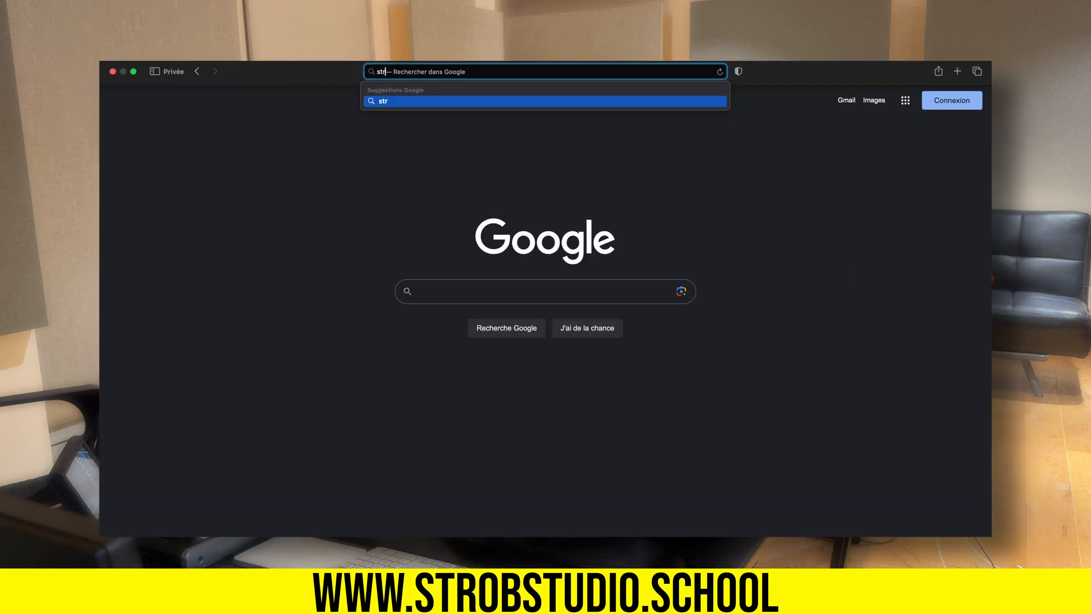
Open the website strobstudio.school in the web browser
{"action": "type", "text": "obstudio.sch"}
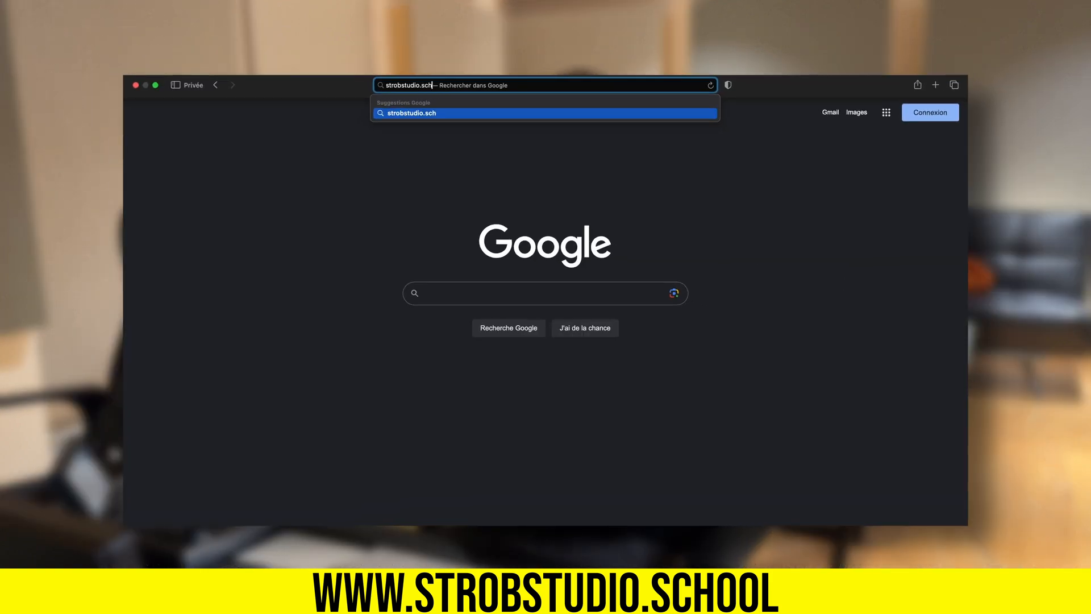
{"action": "type", "text": "ool"}
{"action": "key", "text": "Return"}
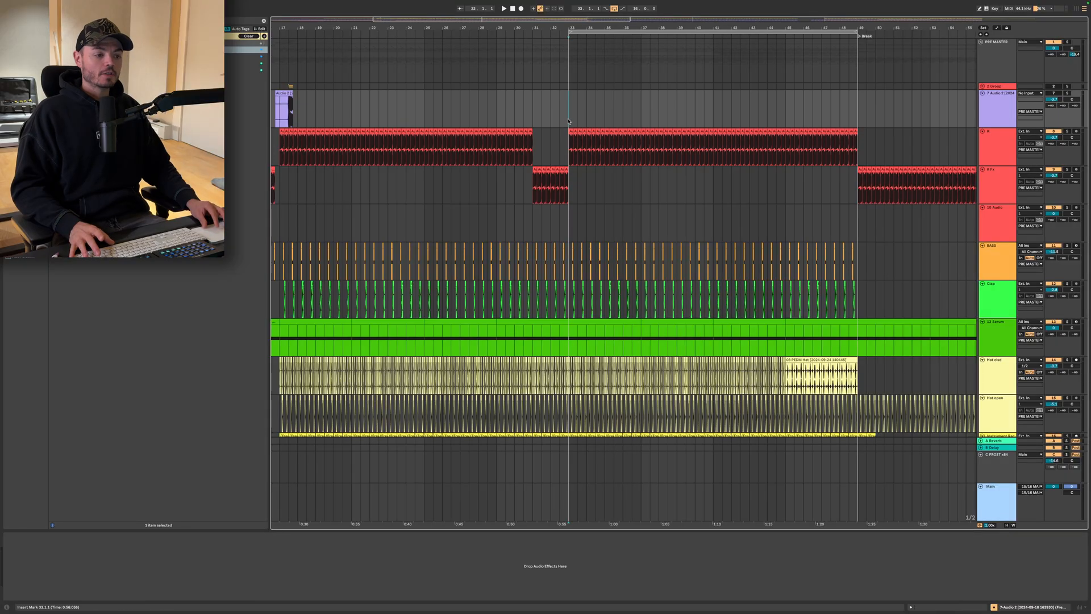
Listen to the looped section in Ableton Live with the K kick track soloed, and examine its waveform up close
{"action": "key", "text": "space"}
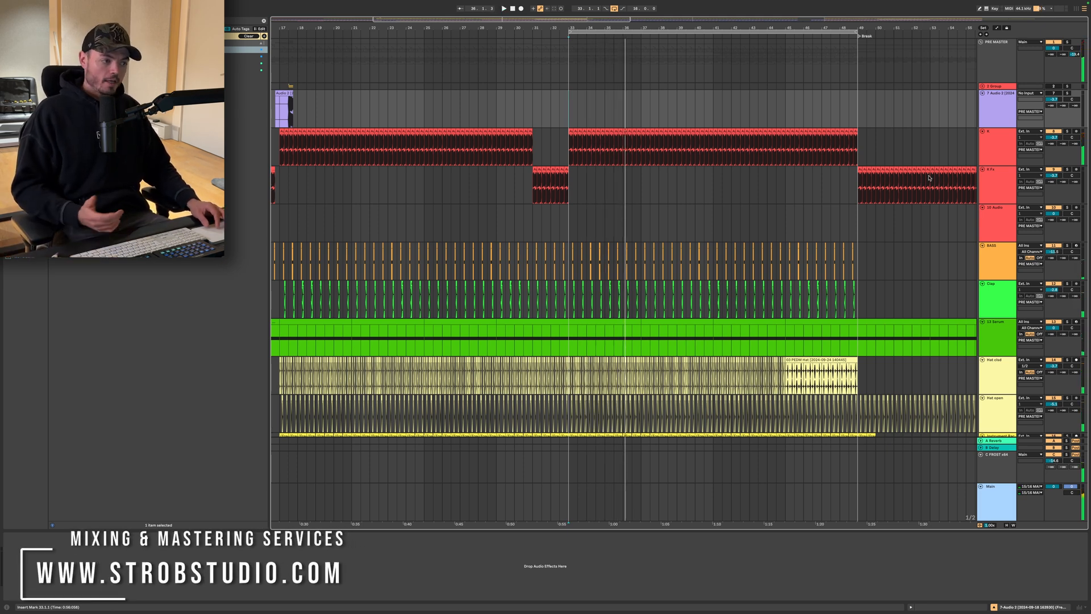
{"action": "left_click", "coordinate": [1000, 151]}
{"action": "key", "text": "space"}
{"action": "key", "text": "space"}
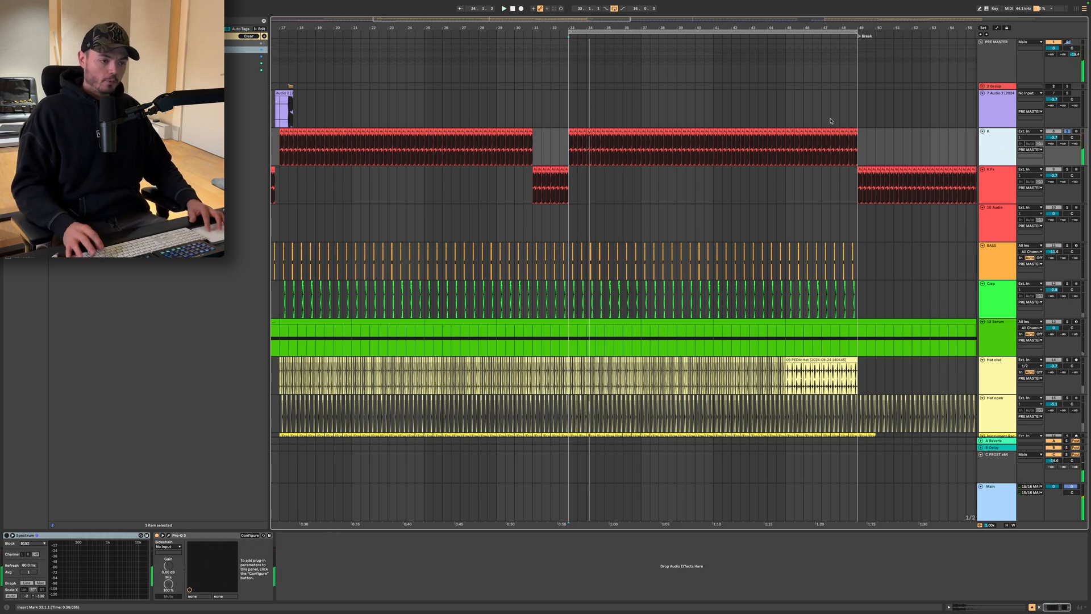
{"action": "scroll", "coordinate": [645, 138], "scroll_direction": "up", "scroll_amount": 15}
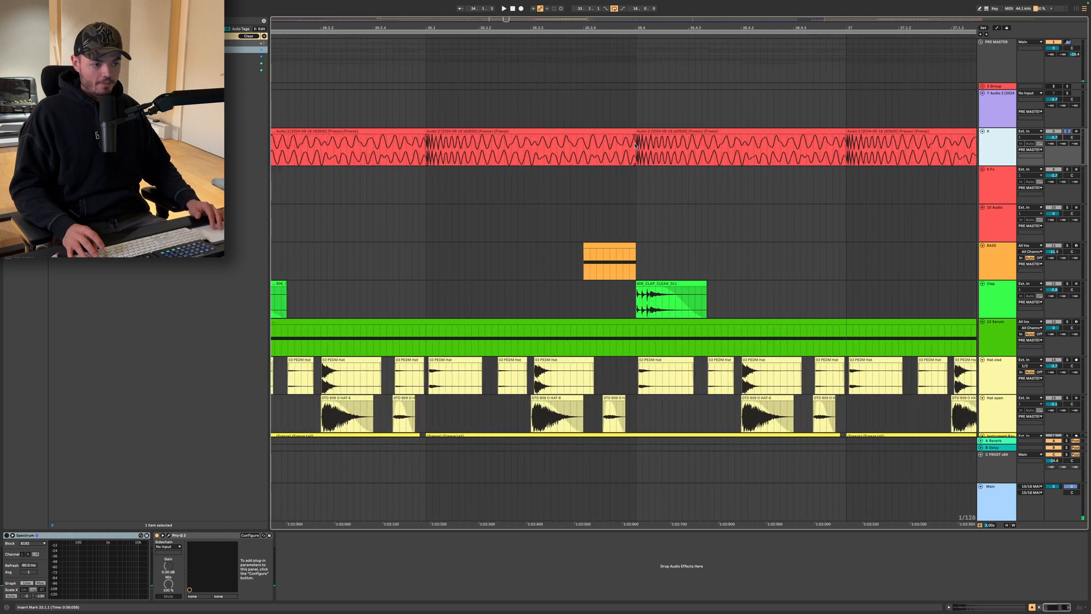
{"action": "scroll", "coordinate": [570, 145], "scroll_direction": "up", "scroll_amount": 5}
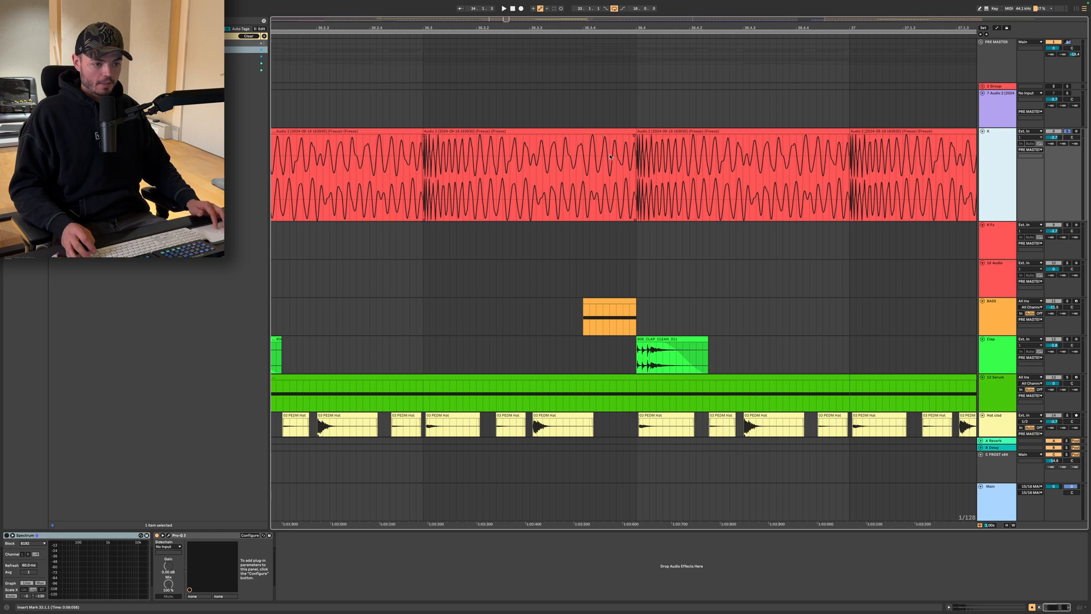
{"action": "scroll", "coordinate": [625, 183], "scroll_direction": "down", "scroll_amount": 15}
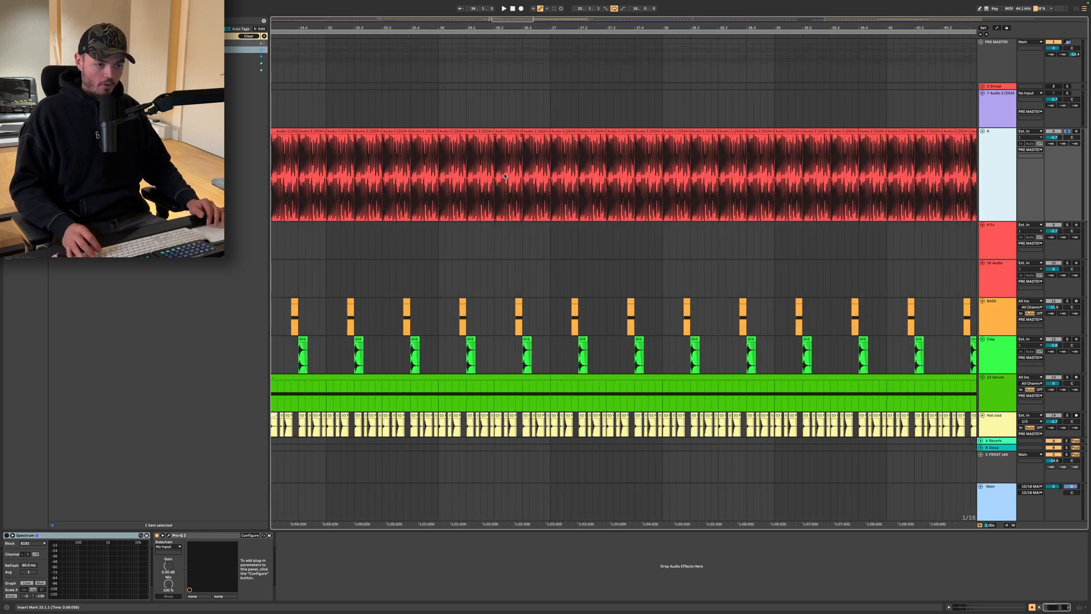
{"action": "scroll", "coordinate": [505, 176], "scroll_direction": "down", "scroll_amount": 5}
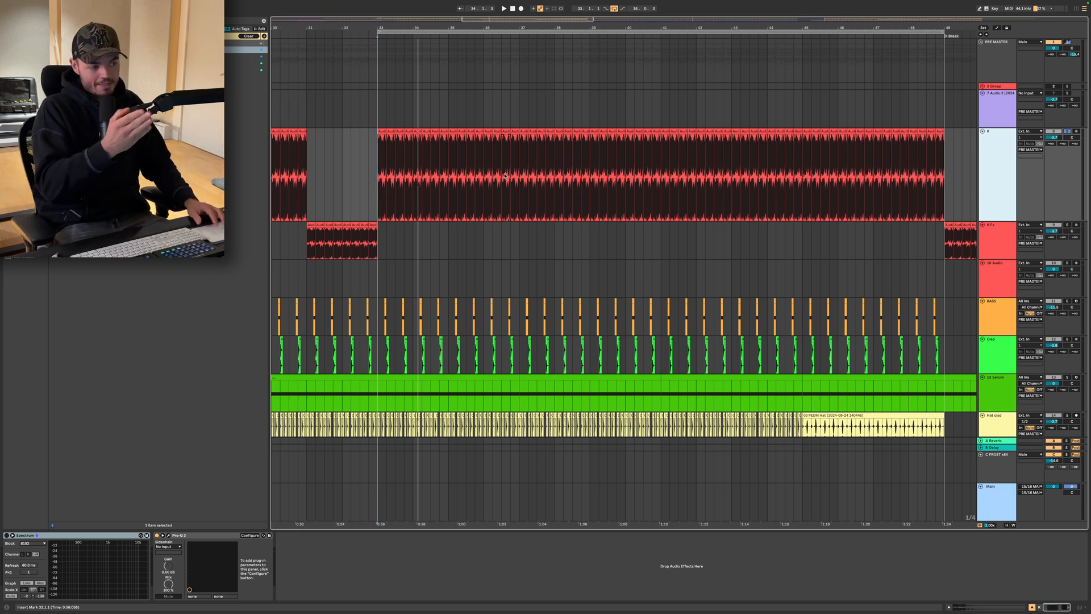
Play the full mix from bar 33 and duplicate the K kick track
{"action": "left_click", "coordinate": [375, 171]}
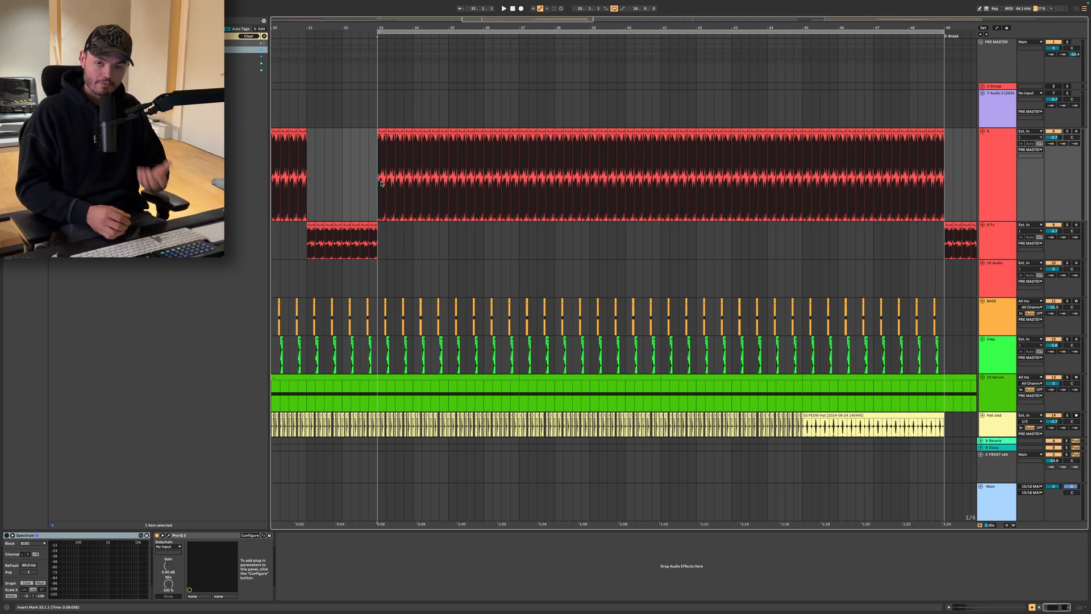
{"action": "key", "text": "space"}
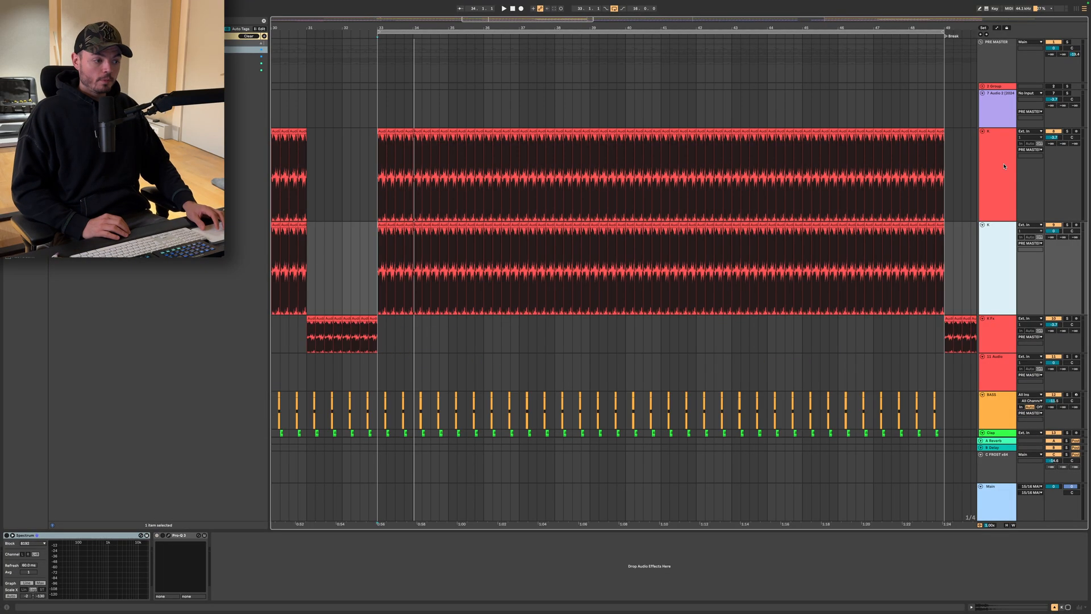
Trim the duplicate track's first kick clip at bar 33 to its opening transient, about 27 ms, and fade out its end
{"action": "scroll", "coordinate": [998, 281], "scroll_direction": "up", "scroll_amount": 2}
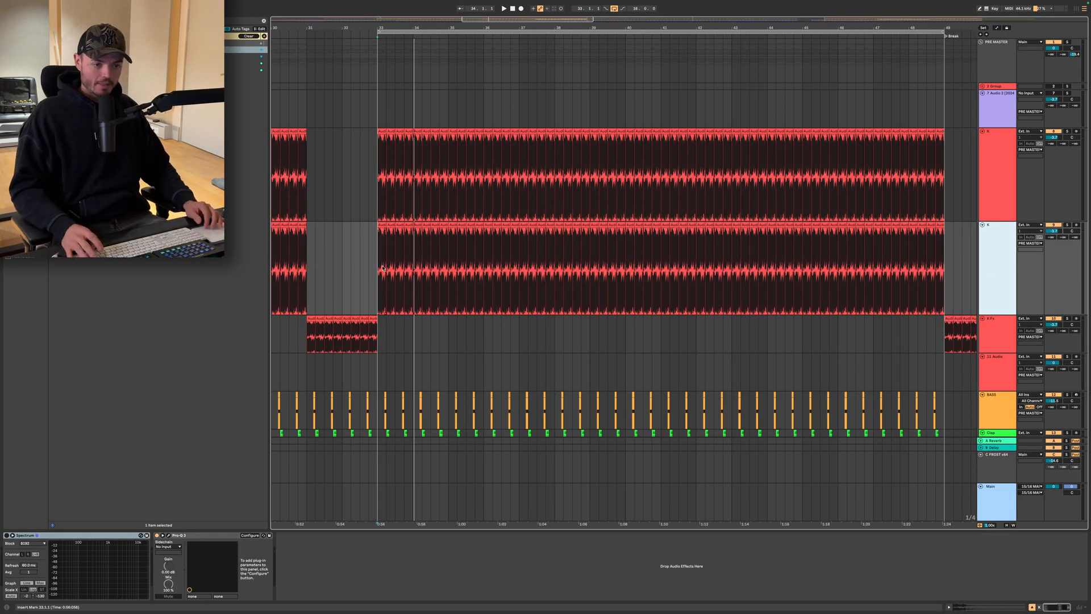
{"action": "scroll", "coordinate": [382, 267], "scroll_direction": "up", "scroll_amount": 5}
{"action": "left_click", "coordinate": [405, 261]}
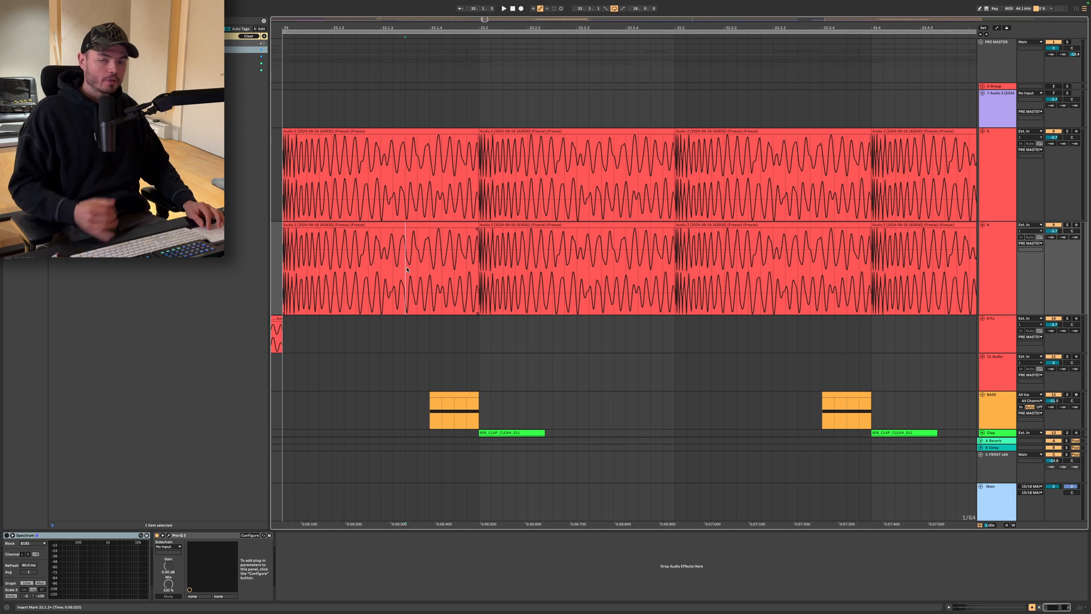
{"action": "left_click", "coordinate": [459, 224]}
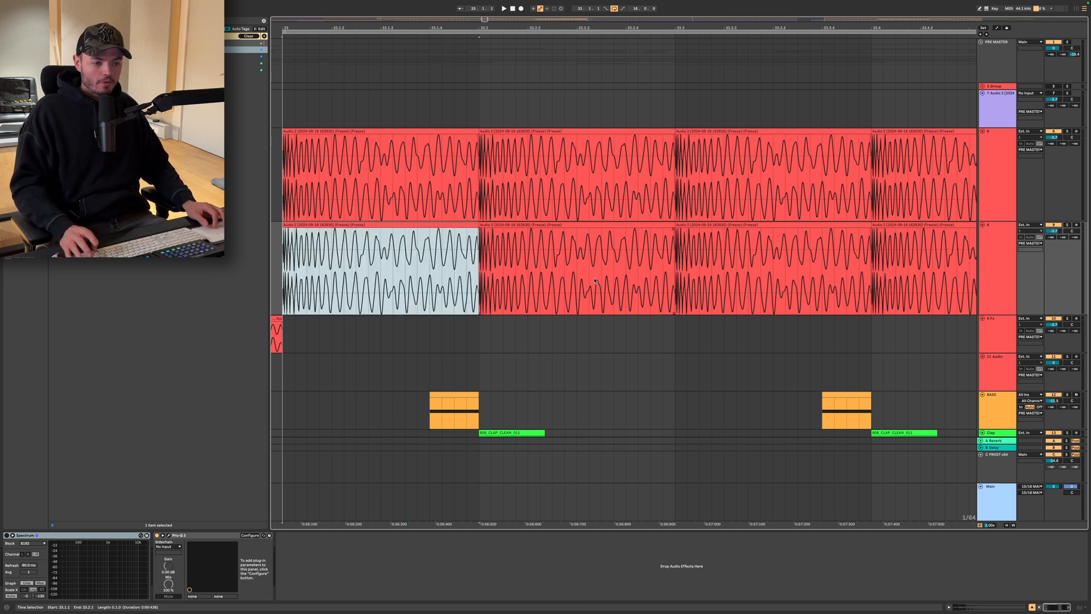
{"action": "scroll", "coordinate": [440, 263], "scroll_direction": "up", "scroll_amount": 1}
{"action": "scroll", "coordinate": [458, 238], "scroll_direction": "down", "scroll_amount": 2}
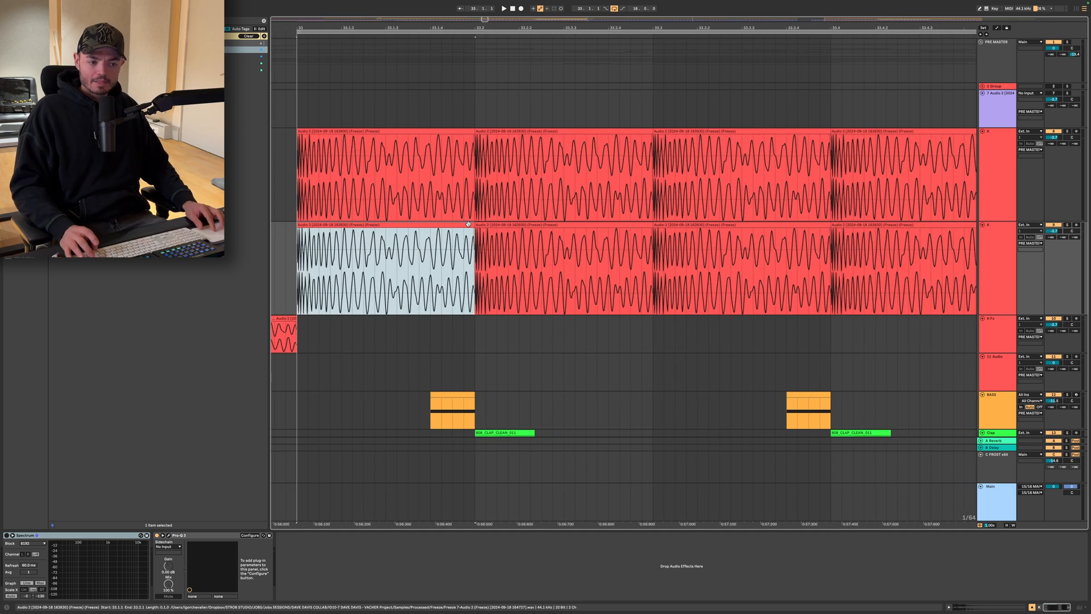
{"action": "left_click_drag", "start_coordinate": [472, 224], "coordinate": [306, 236]}
{"action": "scroll", "coordinate": [302, 269], "scroll_direction": "up", "scroll_amount": 5}
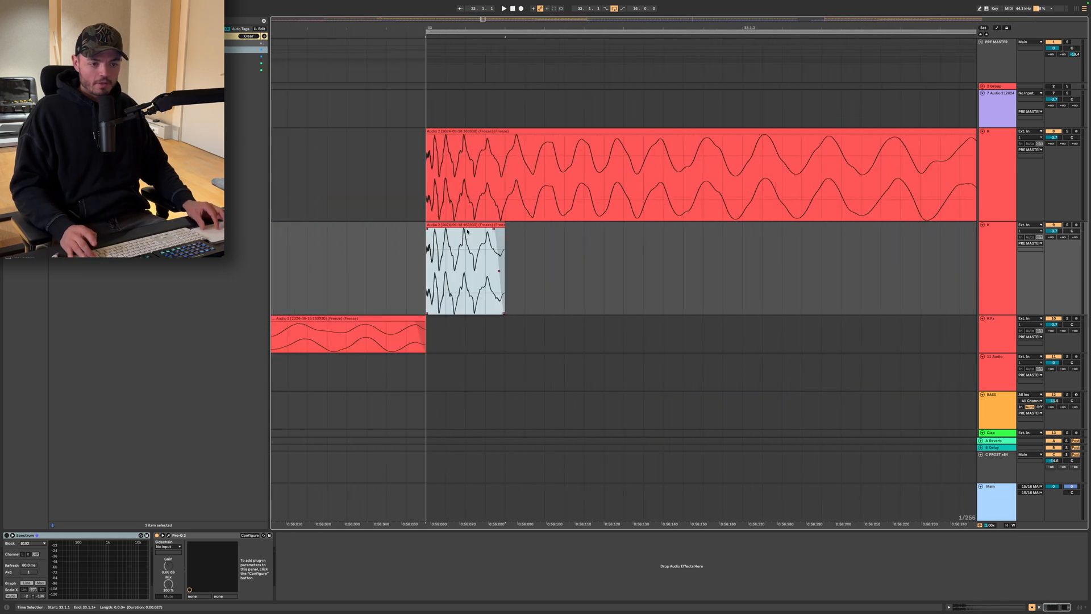
{"action": "left_click", "coordinate": [494, 230]}
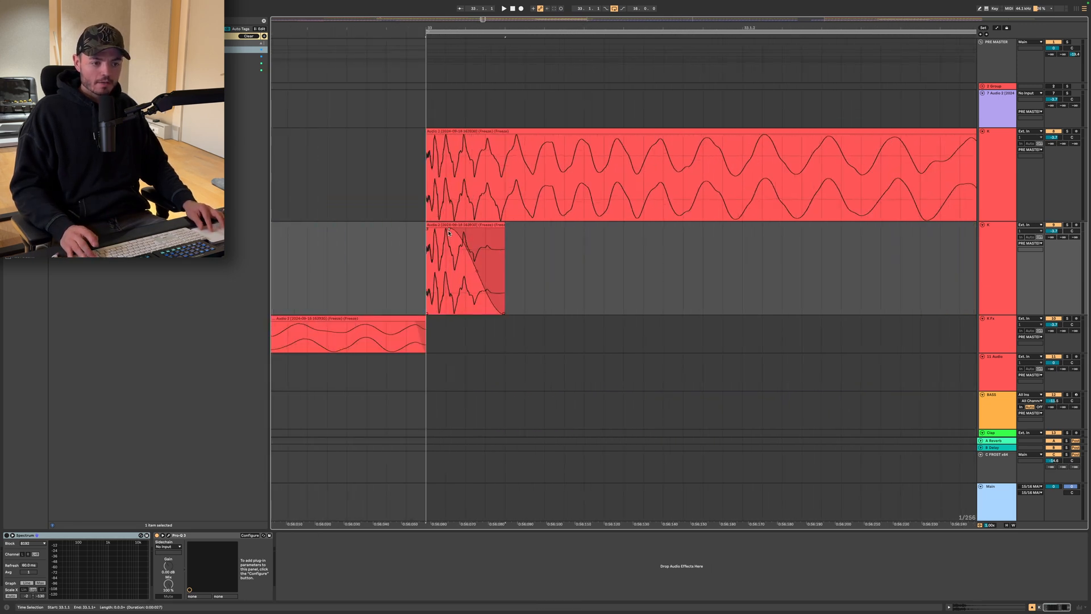
{"action": "scroll", "coordinate": [476, 283], "scroll_direction": "down", "scroll_amount": 5}
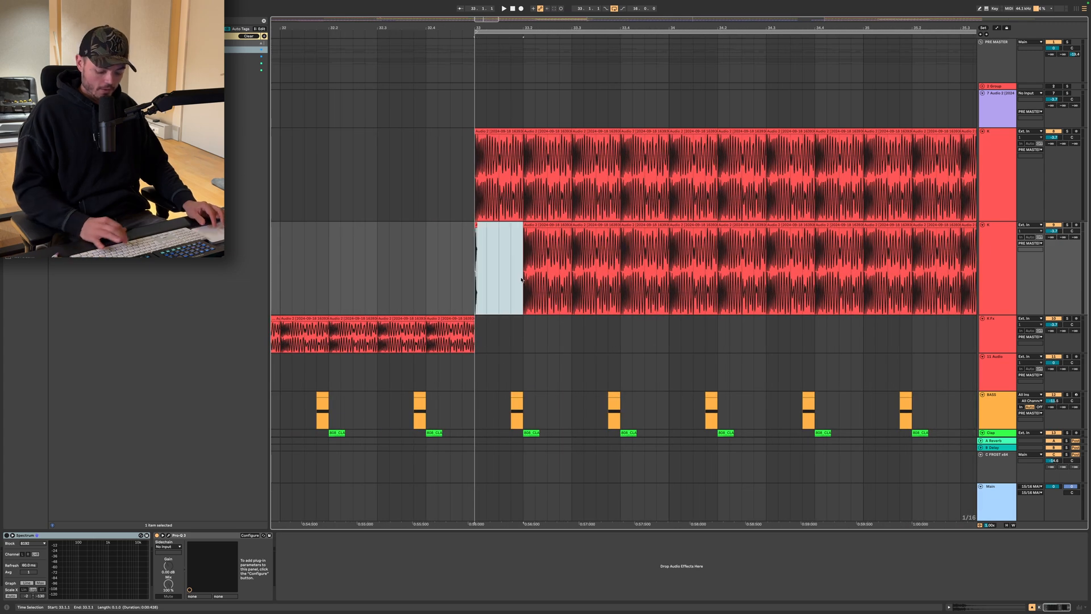
Loop the first beat of bar 33 and audition the trimmed transient with the duplicate K track soloed
{"action": "key", "text": "ctrl+l"}
{"action": "left_click", "coordinate": [995, 239]}
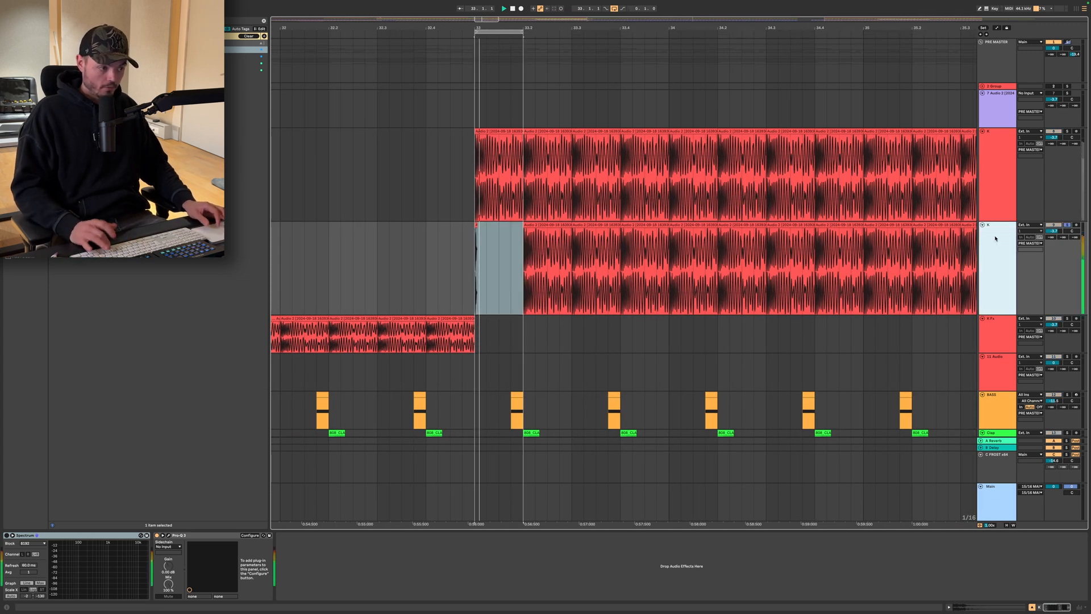
{"action": "scroll", "coordinate": [463, 279], "scroll_direction": "up", "scroll_amount": 4}
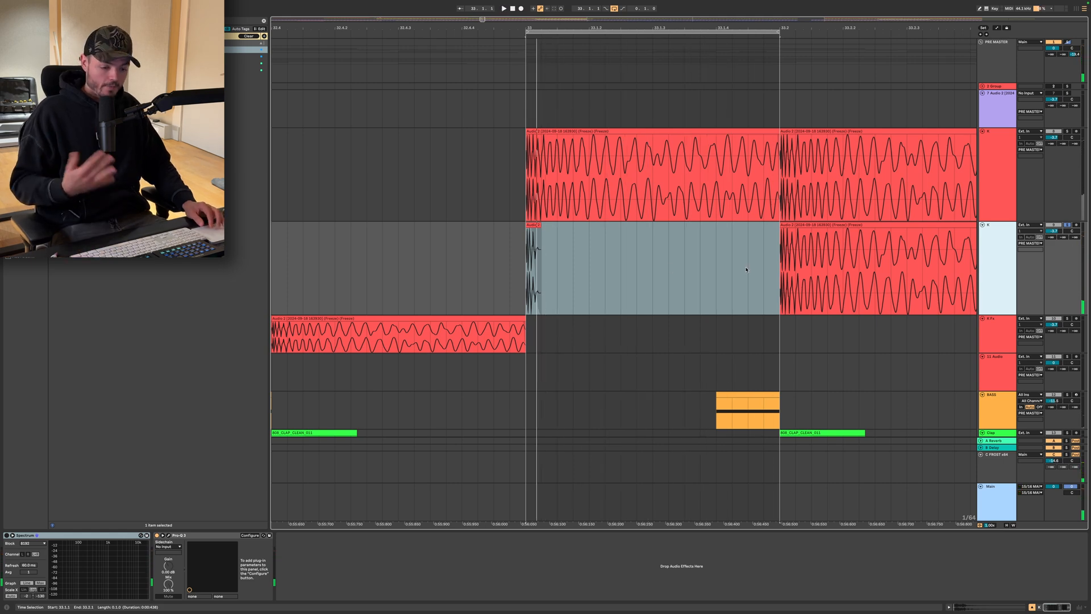
Delete the full-length kick clips that follow the trimmed transient on the duplicate K track
{"action": "scroll", "coordinate": [635, 271], "scroll_direction": "down", "scroll_amount": 10}
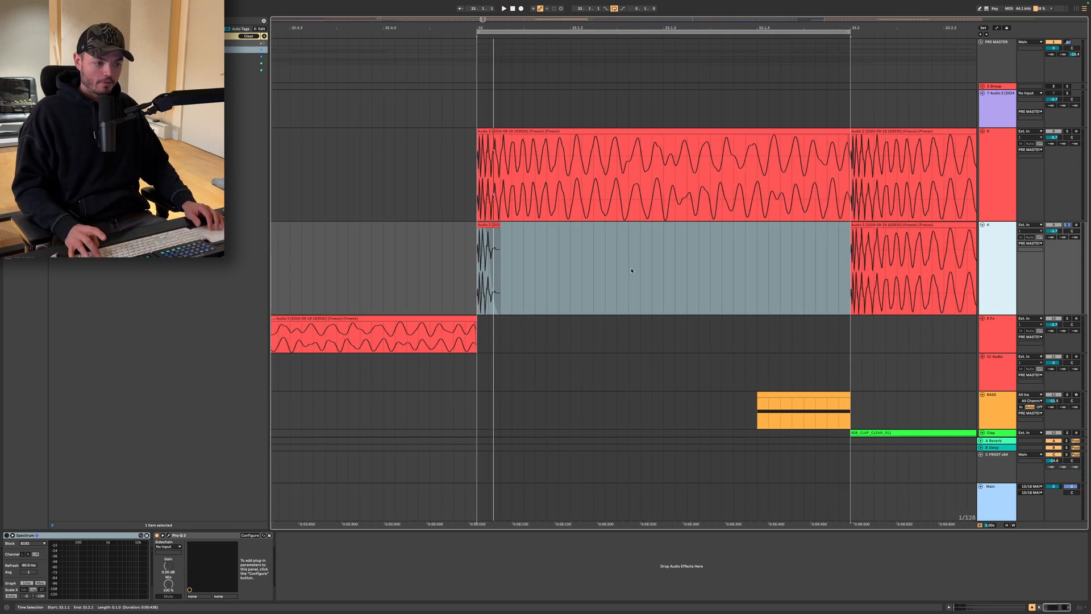
{"action": "left_click_drag", "start_coordinate": [554, 250], "coordinate": [954, 260]}
{"action": "scroll", "coordinate": [770, 252], "scroll_direction": "down", "scroll_amount": 5}
{"action": "key", "text": "Delete"}
Select the one-beat section holding the trimmed transient and duplicate it repeatedly along the track toward the Break marker
{"action": "scroll", "coordinate": [685, 270], "scroll_direction": "up", "scroll_amount": 10}
{"action": "left_click_drag", "start_coordinate": [686, 271], "coordinate": [726, 271]}
{"action": "scroll", "coordinate": [726, 271], "scroll_direction": "down", "scroll_amount": 5}
{"action": "key", "text": "super+d"}
{"action": "key", "text": "super+d"}
{"action": "key", "text": "super+d"}
{"action": "key", "text": "super+d"}
{"action": "key", "text": "super+d"}
{"action": "key", "text": "super+d"}
{"action": "key", "text": "super+d"}
{"action": "key", "text": "super+d"}
{"action": "key", "text": "super+d"}
{"action": "key", "text": "super+d"}
{"action": "key", "text": "super+d"}
{"action": "key", "text": "super+d"}
{"action": "key", "text": "super+d"}
{"action": "key", "text": "super+d"}
{"action": "key", "text": "super+d"}
{"action": "key", "text": "super+d"}
{"action": "key", "text": "super+d"}
{"action": "key", "text": "super+d"}
{"action": "key", "text": "super+d"}
{"action": "key", "text": "super+d"}
{"action": "scroll", "coordinate": [727, 272], "scroll_direction": "down", "scroll_amount": 10}
{"action": "key", "text": "super+d"}
{"action": "key", "text": "super+d"}
{"action": "key", "text": "super+d"}
{"action": "key", "text": "super+d"}
{"action": "key", "text": "super+d"}
{"action": "key", "text": "super+d"}
{"action": "key", "text": "super+d"}
{"action": "key", "text": "super+d"}
{"action": "key", "text": "super+d"}
{"action": "key", "text": "super+d"}
{"action": "key", "text": "super+d"}
{"action": "key", "text": "super+d"}
{"action": "key", "text": "super+d"}
{"action": "key", "text": "super+d"}
{"action": "key", "text": "super+d"}
{"action": "key", "text": "super+d"}
{"action": "key", "text": "super+d"}
{"action": "key", "text": "super+d"}
{"action": "key", "text": "super+d"}
{"action": "key", "text": "super+d"}
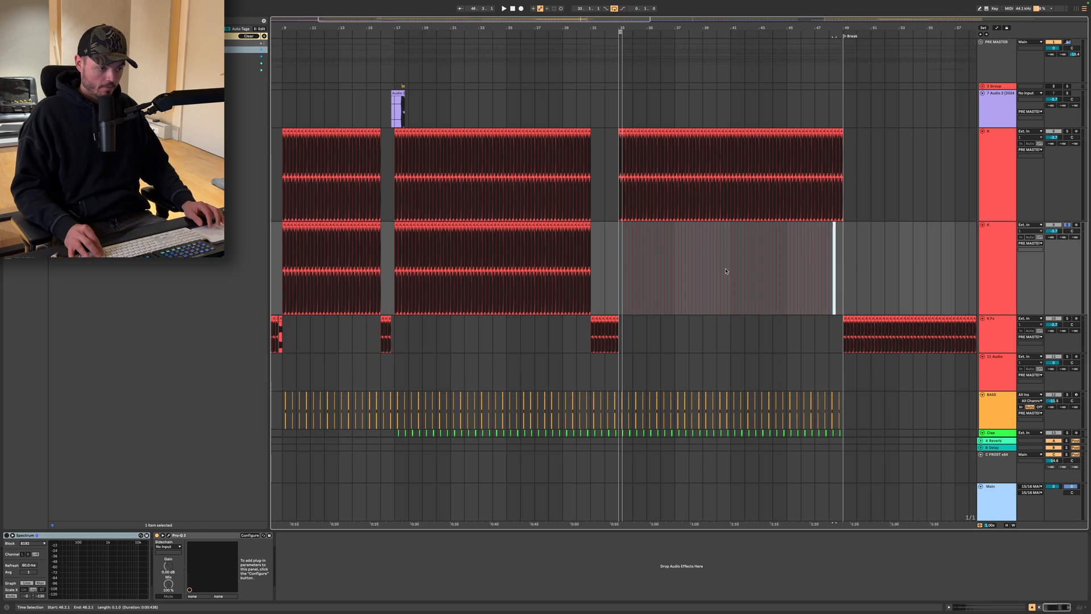
{"action": "scroll", "coordinate": [803, 263], "scroll_direction": "down", "scroll_amount": 1}
{"action": "scroll", "coordinate": [631, 262], "scroll_direction": "up", "scroll_amount": 10}
Unsolo the duplicate K track and add a new FabFilter Pro-Q 3 equalizer to it
{"action": "left_click", "coordinate": [994, 261]}
{"action": "key", "text": "s"}
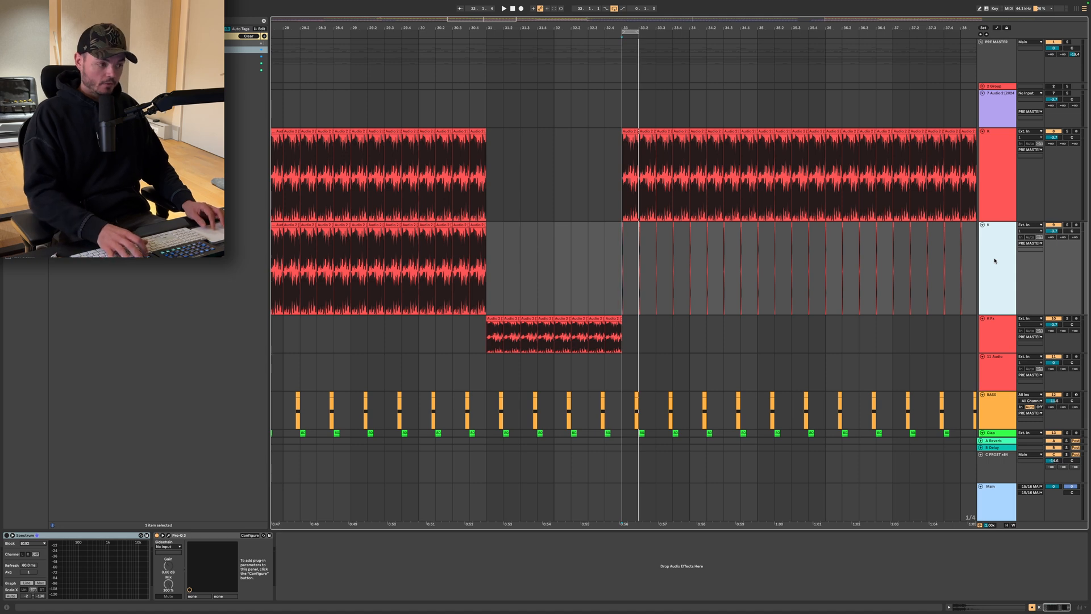
{"action": "key", "text": "super+f"}
{"action": "type", "text": "s"}
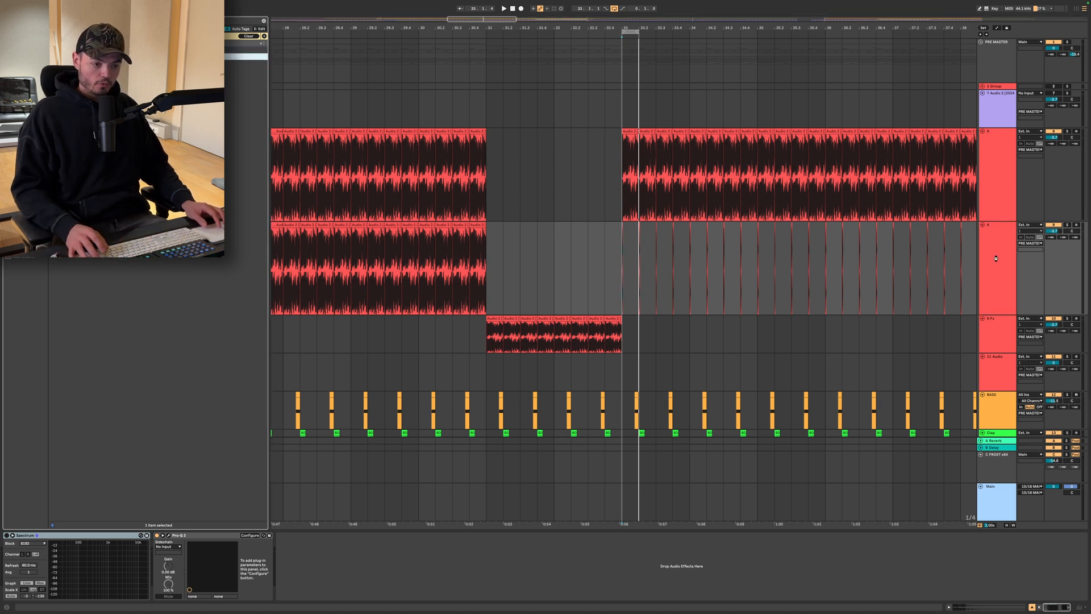
{"action": "key", "text": "Return"}
{"action": "left_click", "coordinate": [419, 375]}
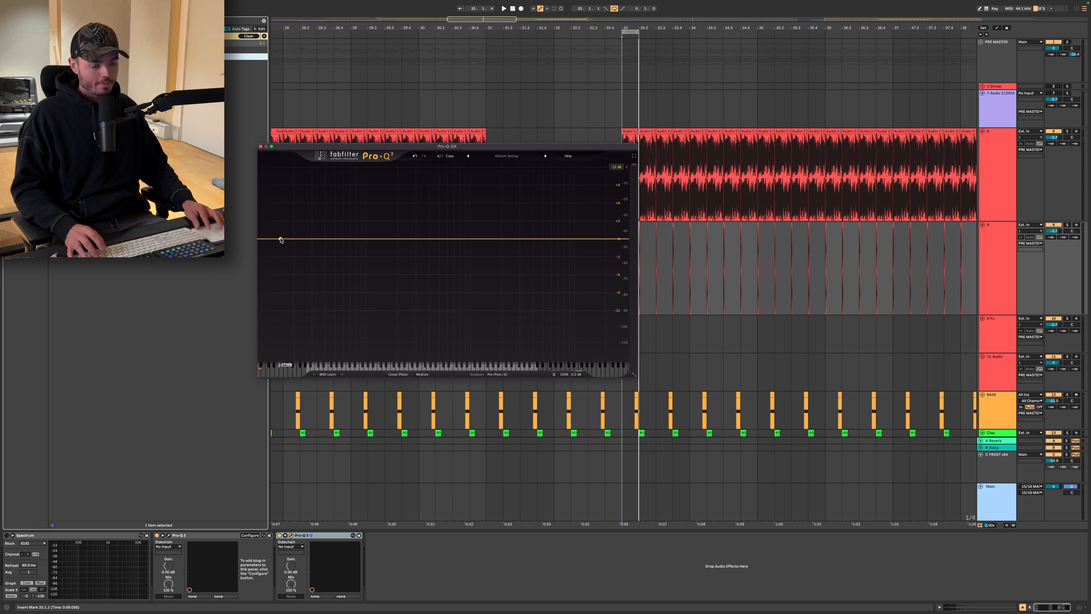
Create a low-cut band at about 134 Hz in Pro-Q 3 and move the plug-in window clear of the kick clips
{"action": "left_click_drag", "start_coordinate": [280, 239], "coordinate": [380, 232]}
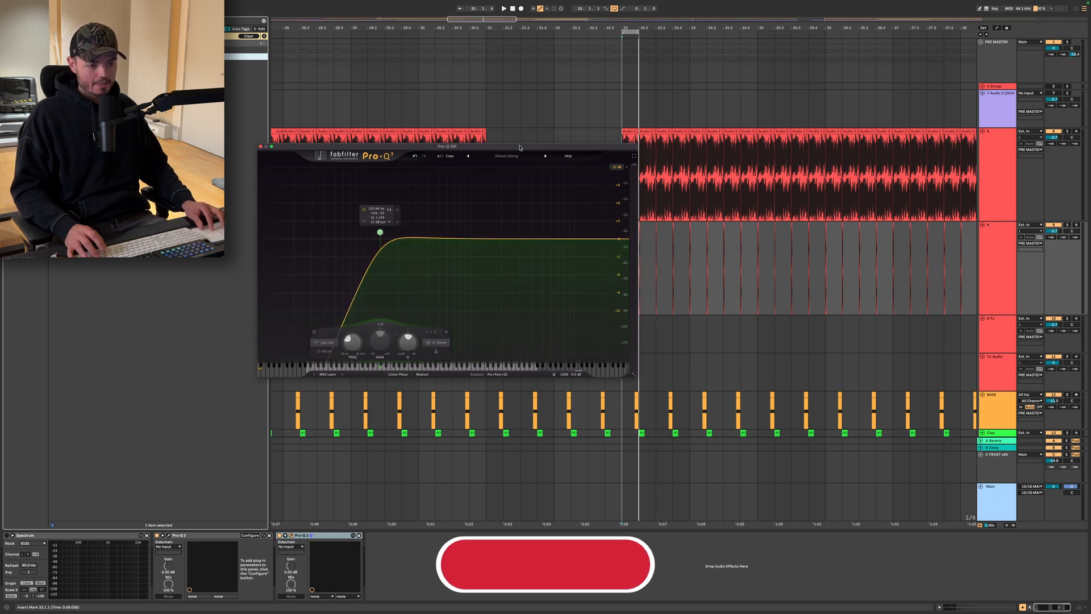
{"action": "left_click_drag", "start_coordinate": [521, 148], "coordinate": [726, 263]}
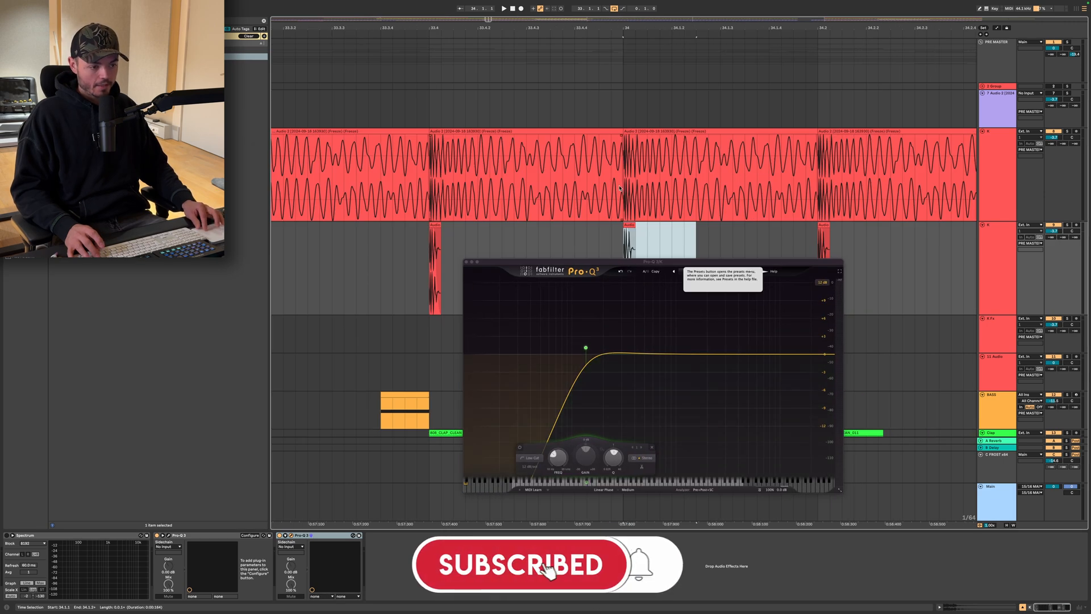
Select the opening of the kick at bar 34 on the original K track to compare it with the transient layer
{"action": "left_click_drag", "start_coordinate": [620, 185], "coordinate": [637, 180]}
{"action": "scroll", "coordinate": [649, 232], "scroll_direction": "up", "scroll_amount": 3}
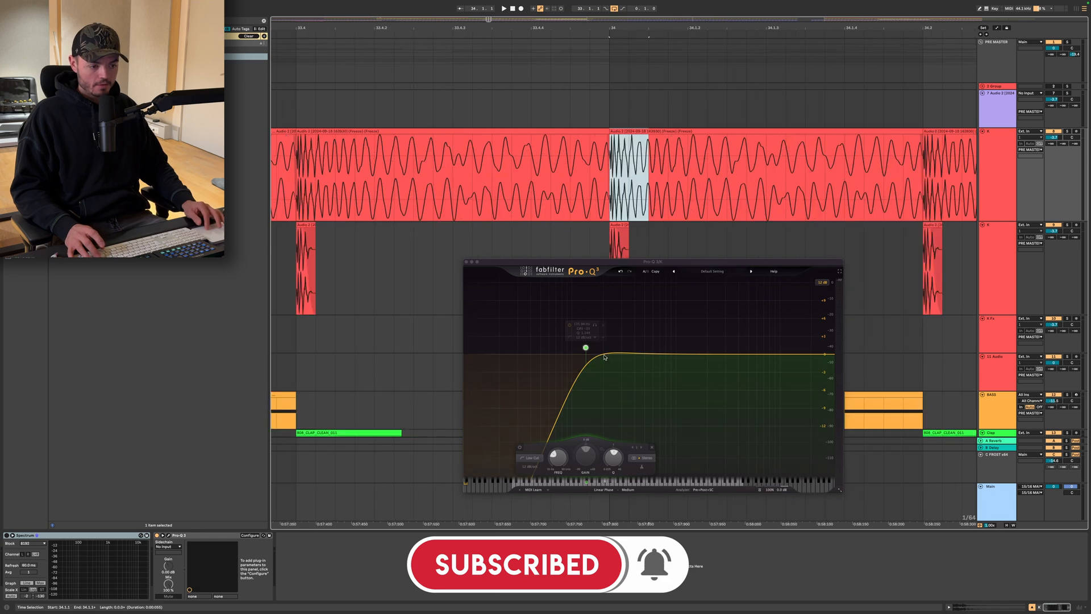
{"action": "left_click_drag", "start_coordinate": [628, 263], "coordinate": [800, 252]}
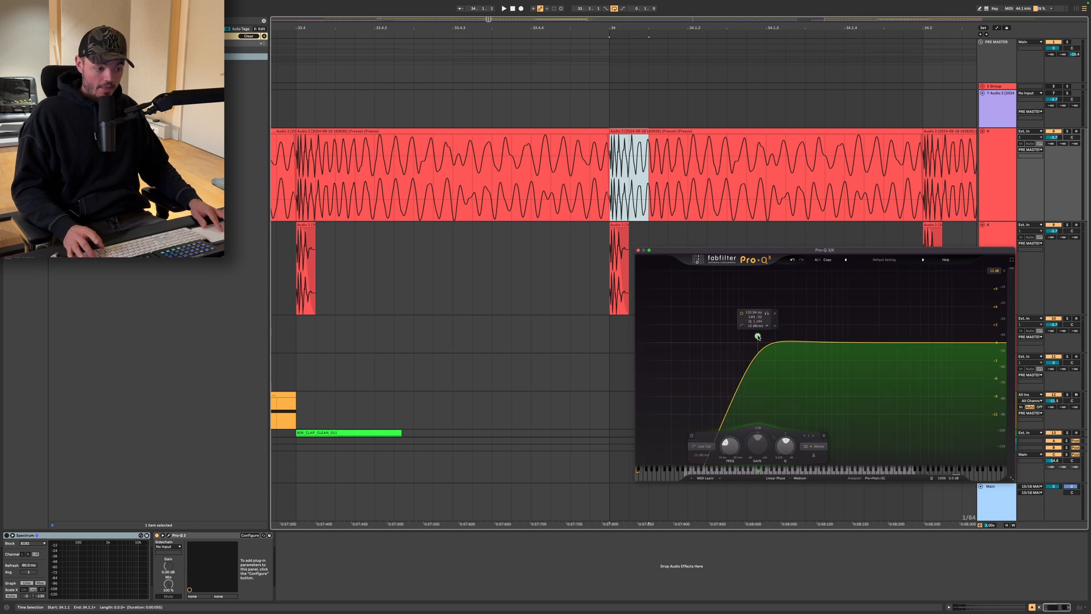
Raise the transient layer's low-cut frequency above 297 Hz while auditioning it from bar 33
{"action": "left_click_drag", "start_coordinate": [758, 336], "coordinate": [790, 344]}
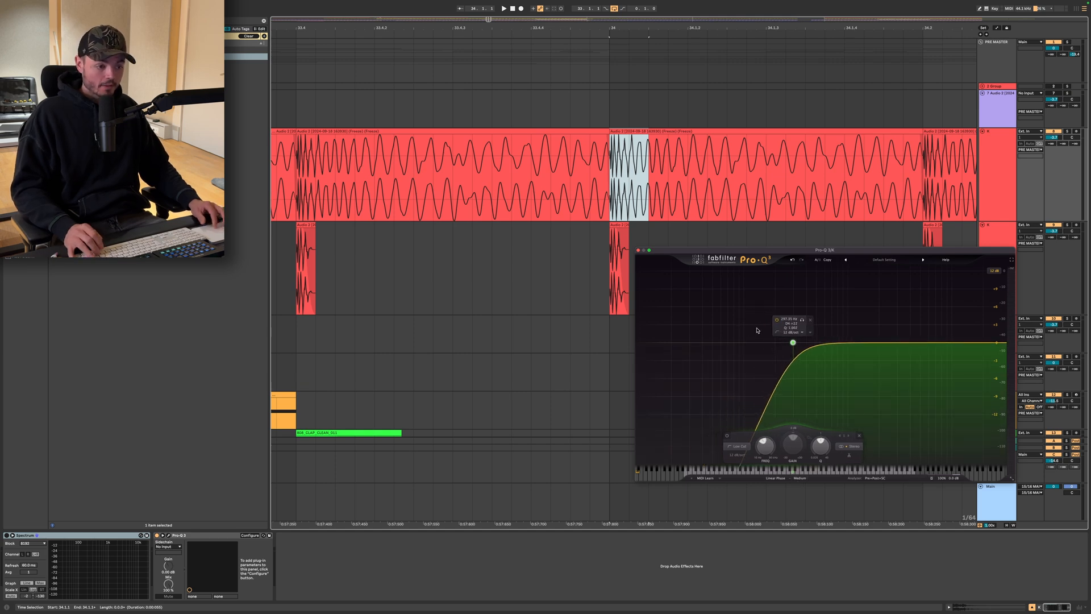
{"action": "scroll", "coordinate": [561, 309], "scroll_direction": "down", "scroll_amount": 5}
{"action": "left_click", "coordinate": [427, 256]}
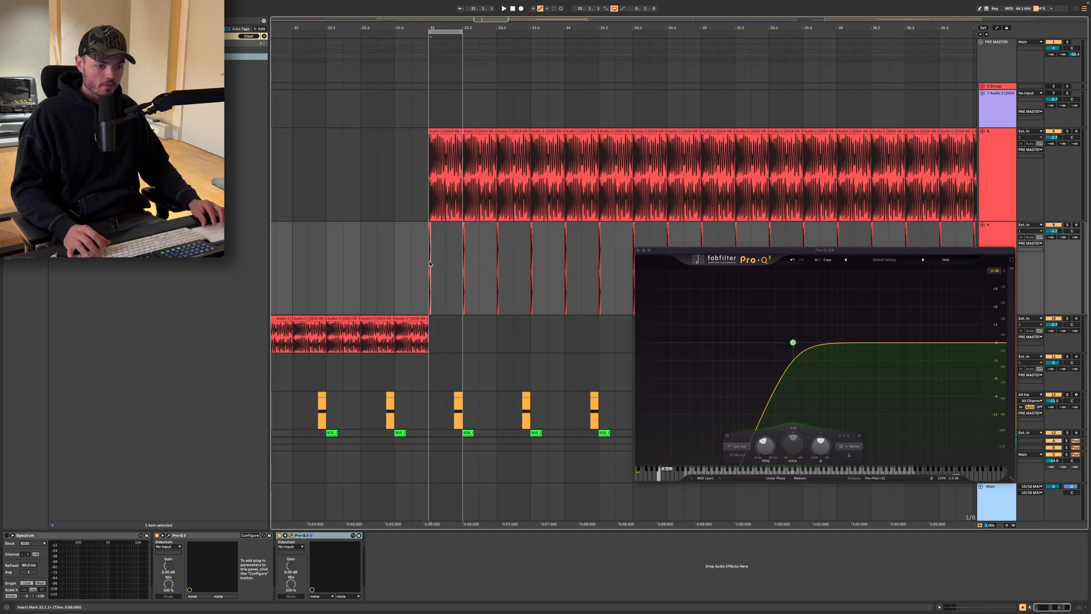
{"action": "key", "text": "space"}
{"action": "left_click_drag", "start_coordinate": [793, 343], "coordinate": [815, 342]}
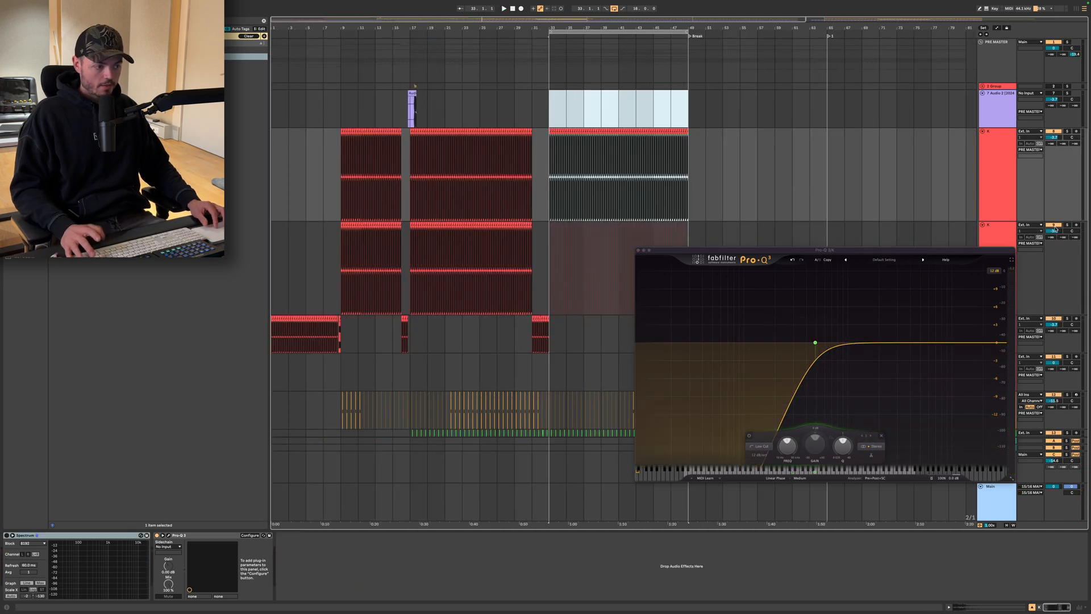
Play the loop from bar 33 to 49 and compare the kick with the duplicate K track switched off and on
{"action": "key", "text": "space"}
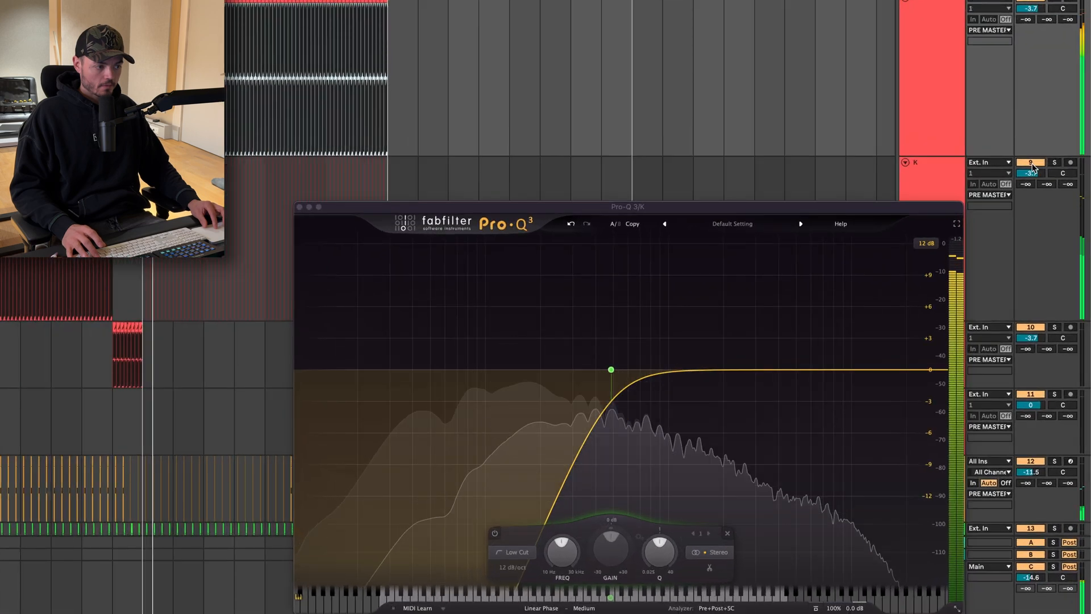
{"action": "left_click", "coordinate": [1054, 226]}
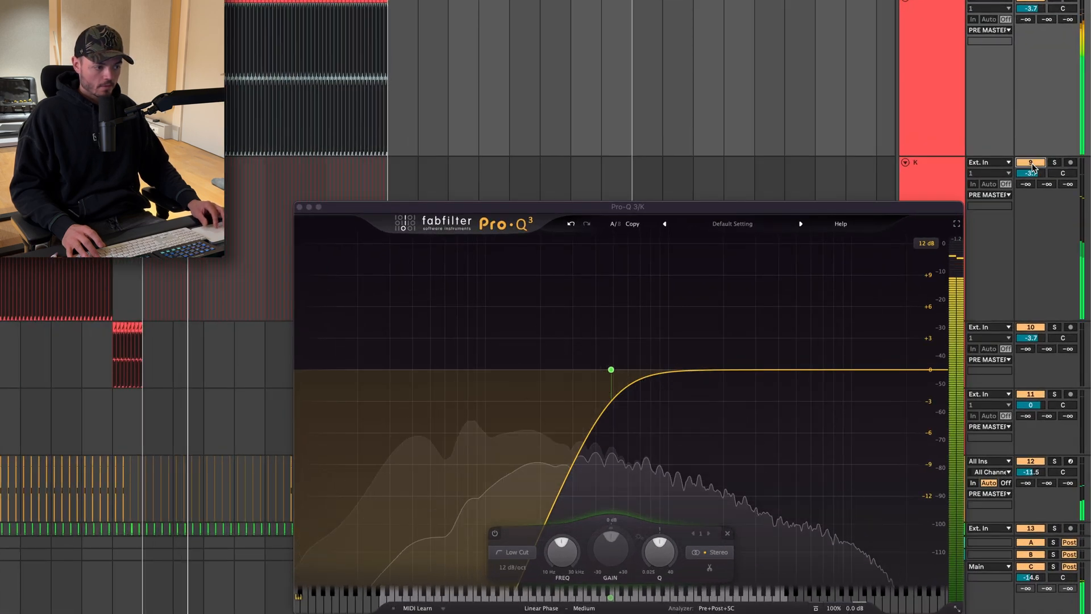
{"action": "left_click", "coordinate": [1031, 162]}
{"action": "left_click", "coordinate": [1030, 162]}
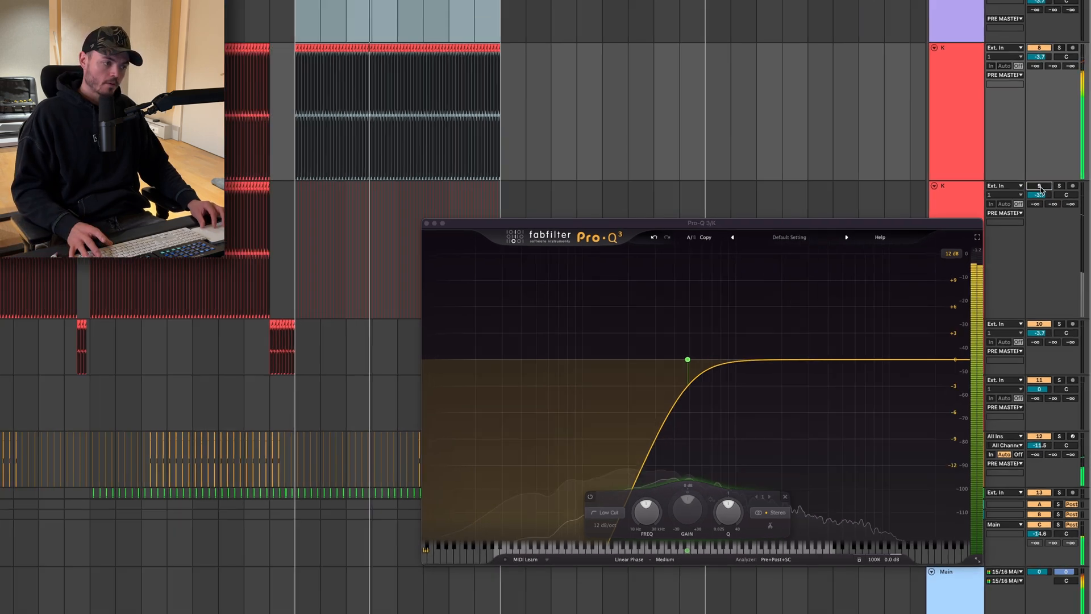
{"action": "left_click", "coordinate": [1041, 186]}
{"action": "key", "text": "space"}
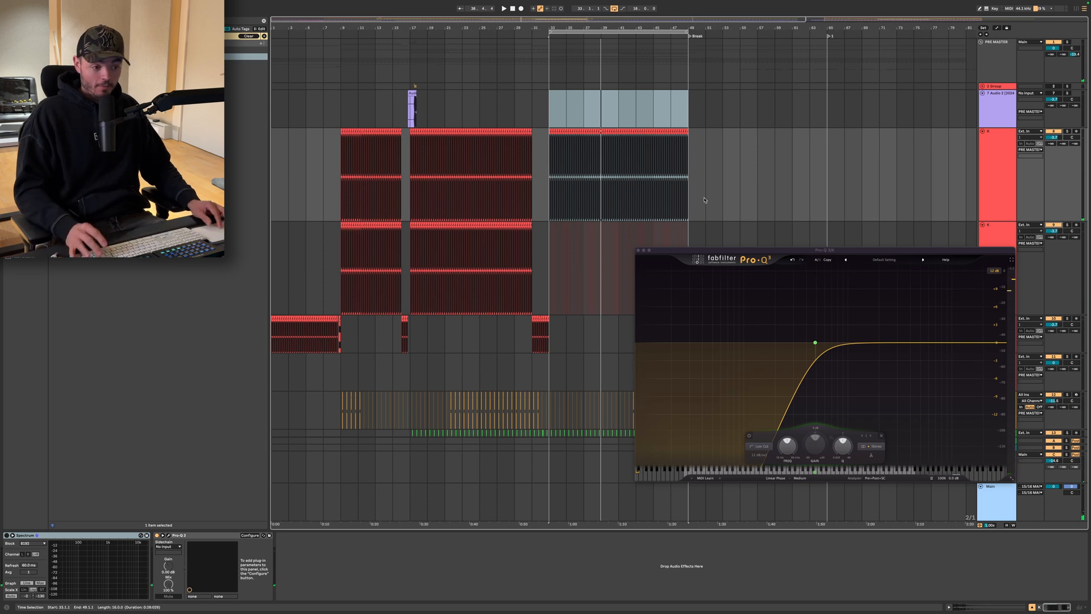
Close the Pro-Q 3 window and select the kick's opening at 34.3 on the original K track to compare it with the transient layer
{"action": "scroll", "coordinate": [560, 256], "scroll_direction": "up", "scroll_amount": 10}
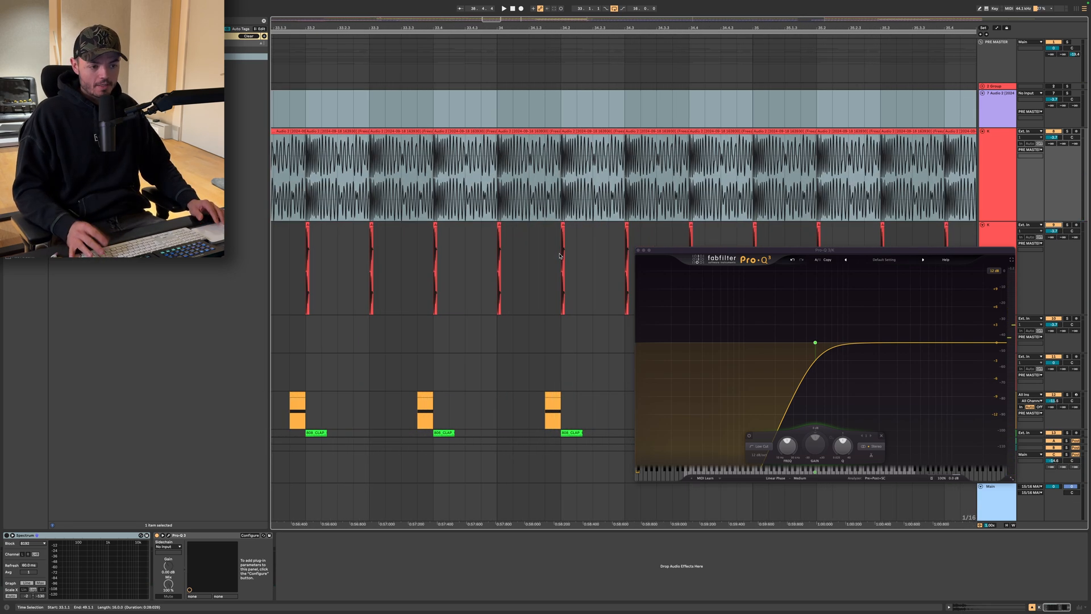
{"action": "left_click", "coordinate": [638, 251]}
{"action": "scroll", "coordinate": [630, 187], "scroll_direction": "up", "scroll_amount": 8}
{"action": "left_click_drag", "start_coordinate": [626, 185], "coordinate": [652, 187]}
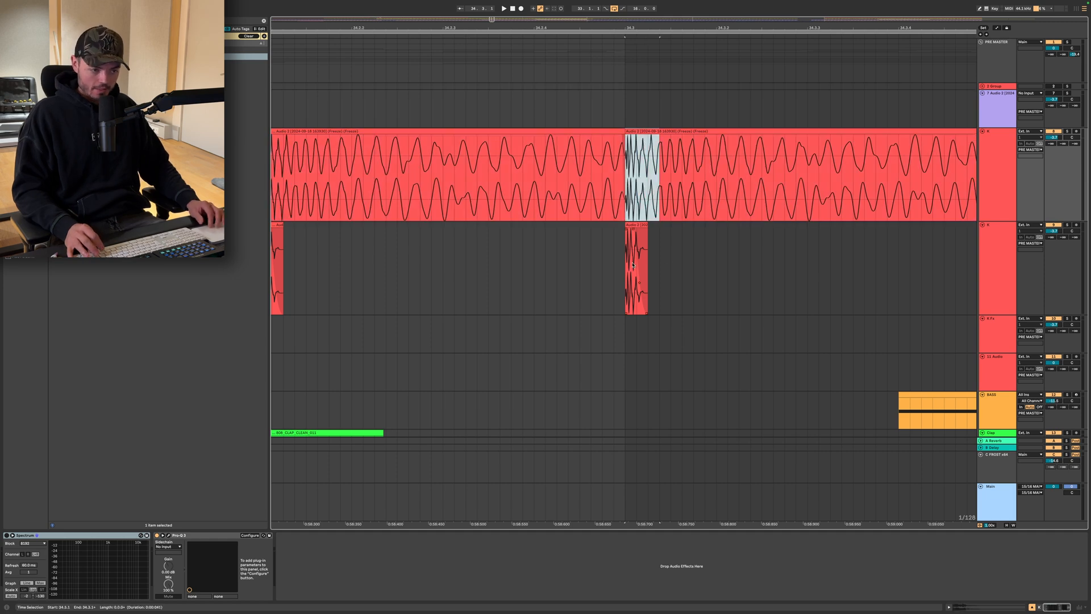
{"action": "scroll", "coordinate": [632, 264], "scroll_direction": "down", "scroll_amount": 8}
{"action": "scroll", "coordinate": [533, 257], "scroll_direction": "right", "scroll_amount": 4}
{"action": "scroll", "coordinate": [533, 259], "scroll_direction": "up", "scroll_amount": 3}
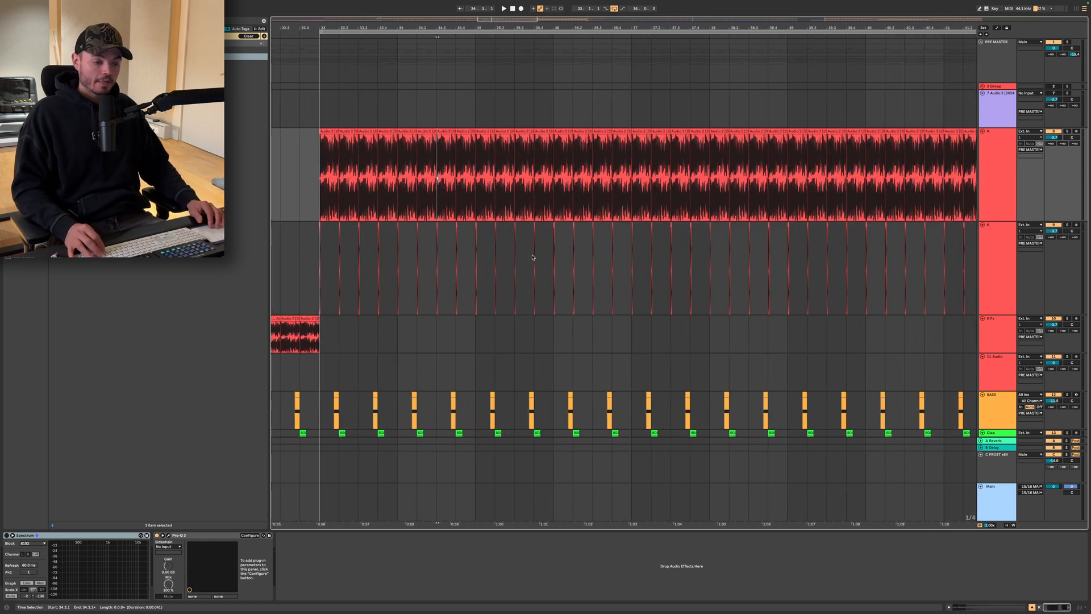
{"action": "scroll", "coordinate": [533, 259], "scroll_direction": "down", "scroll_amount": 5}
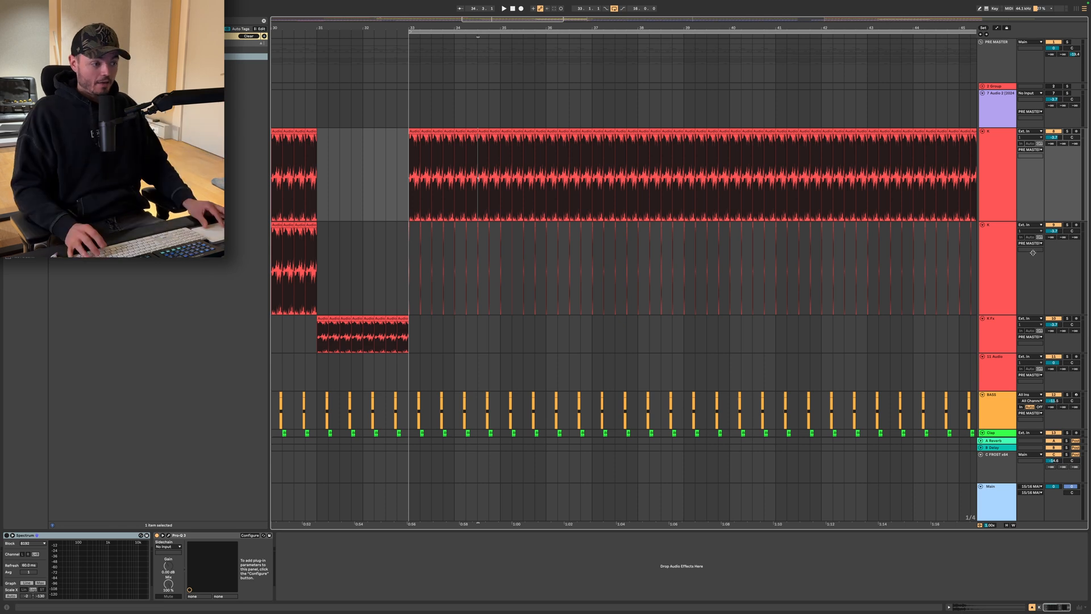
Add Ozone 10 Imager to the duplicate K track, move its window clear of the clips and audition the soloed layer from bar 35
{"action": "left_click", "coordinate": [1008, 259]}
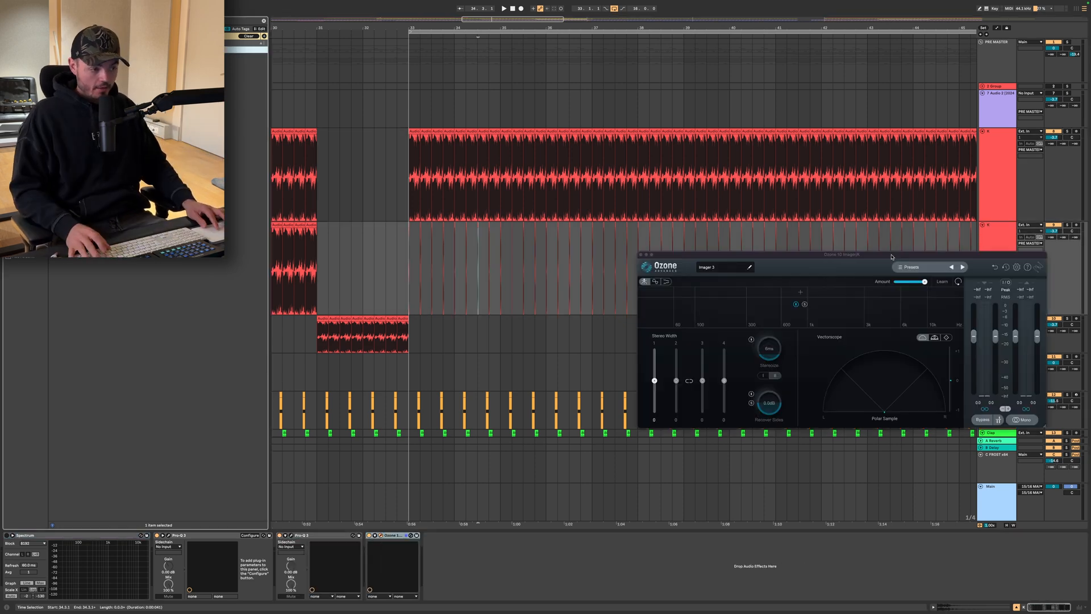
{"action": "left_click_drag", "start_coordinate": [891, 254], "coordinate": [748, 321]}
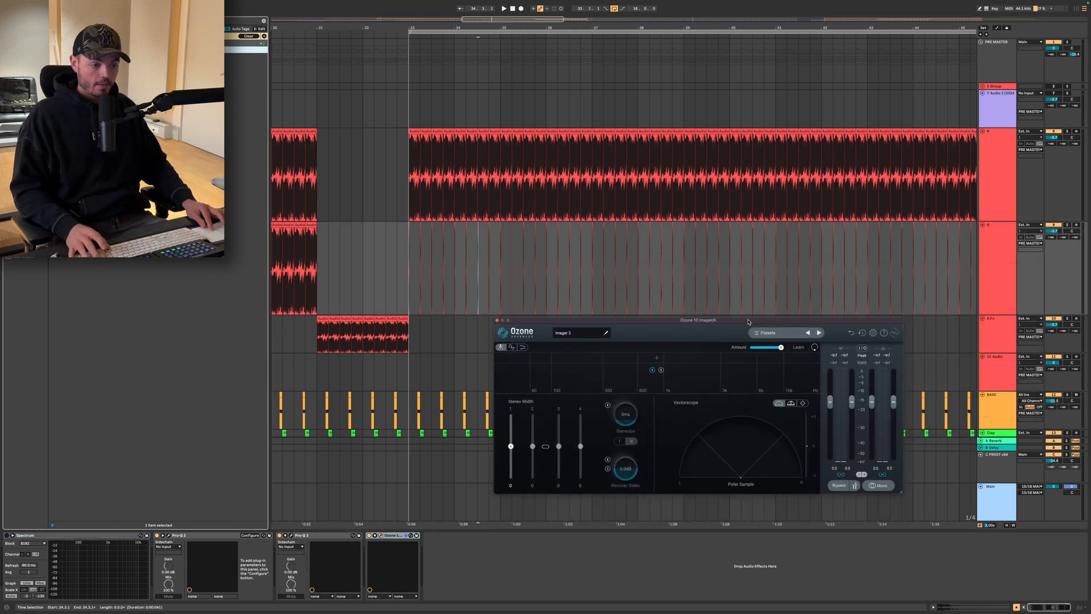
{"action": "left_click", "coordinate": [514, 266]}
{"action": "key", "text": "space"}
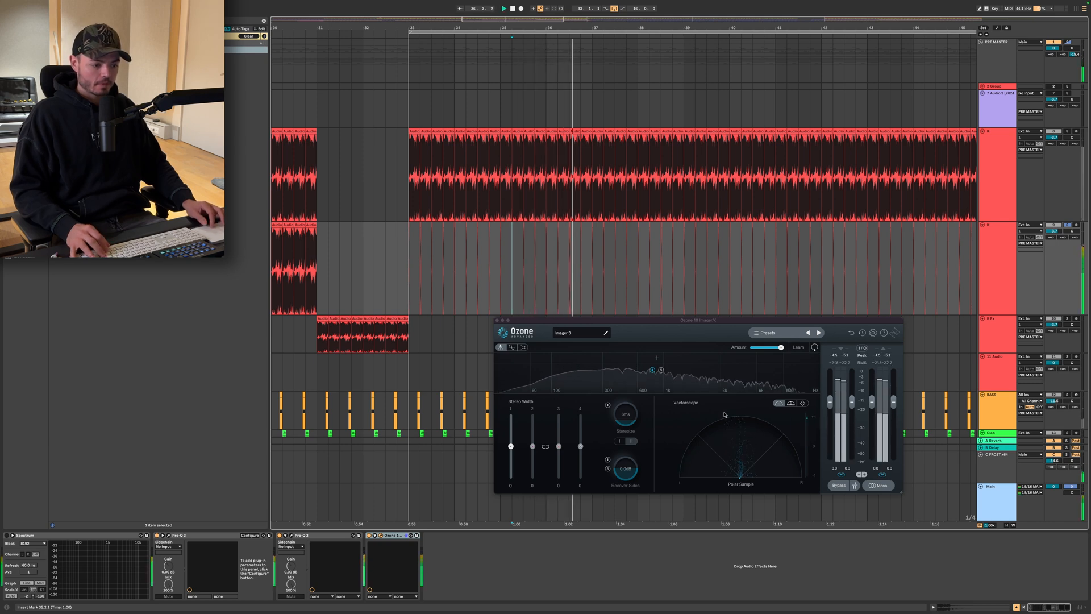
{"action": "key", "text": "space"}
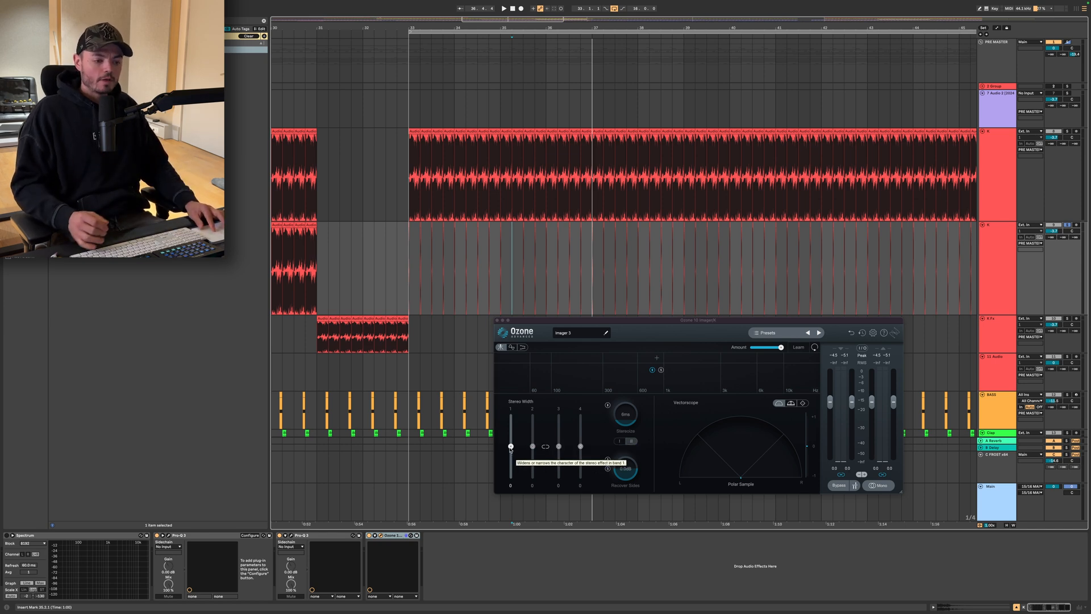
Set the stereo width of the Imager's band 1 to -100 and audition the transient layer
{"action": "left_click_drag", "start_coordinate": [510, 447], "coordinate": [516, 517]}
{"action": "key", "text": "space"}
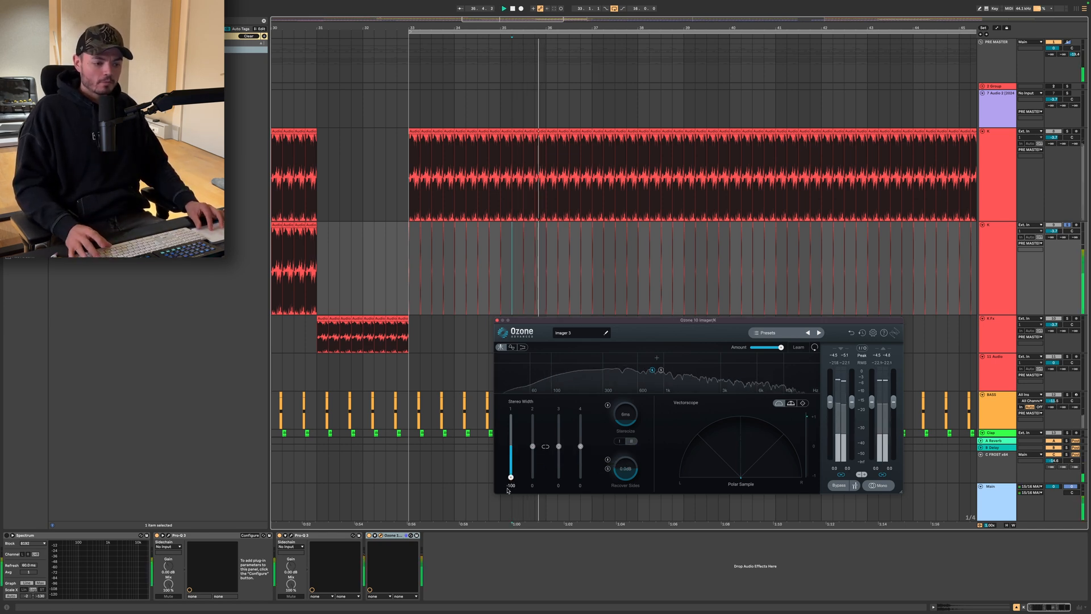
{"action": "mouse_move", "coordinate": [510, 477]}
{"action": "left_mouse_down"}
{"action": "mouse_move", "coordinate": [518, 411]}
{"action": "mouse_move", "coordinate": [515, 485]}
{"action": "left_mouse_up"}
{"action": "key", "text": "space"}
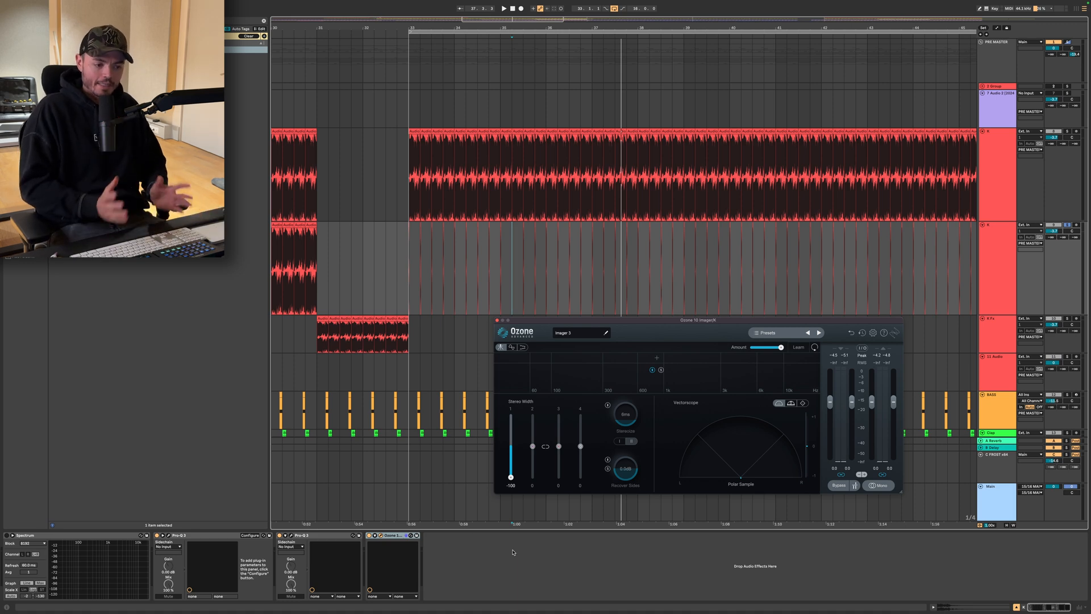
Place the playback position at bar 33, close the Imager window and add SpaceControl after it on the duplicate K track
{"action": "left_click", "coordinate": [410, 289]}
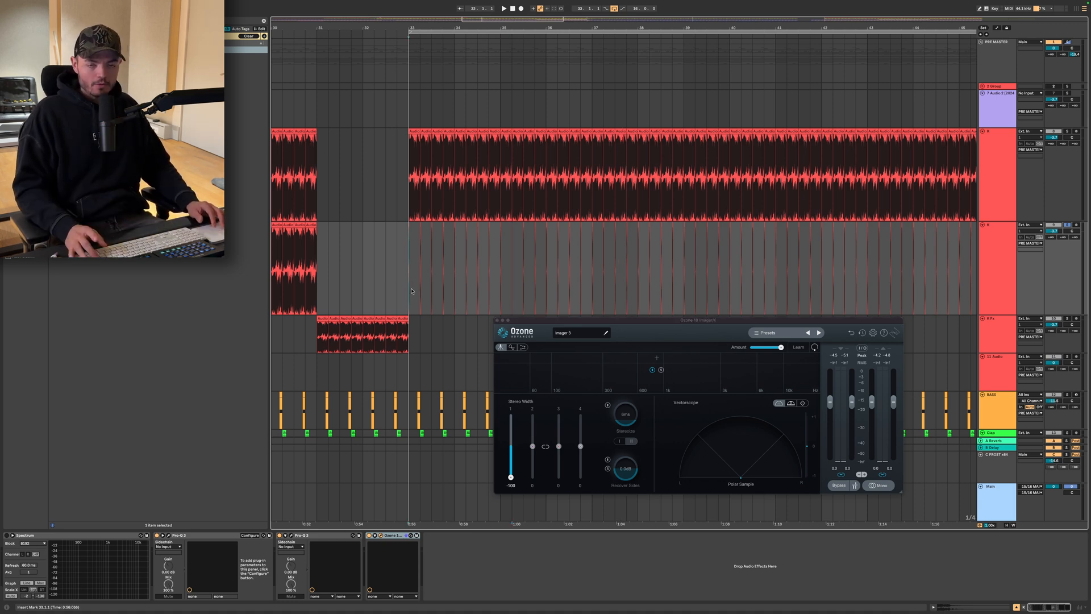
{"action": "left_click", "coordinate": [497, 320]}
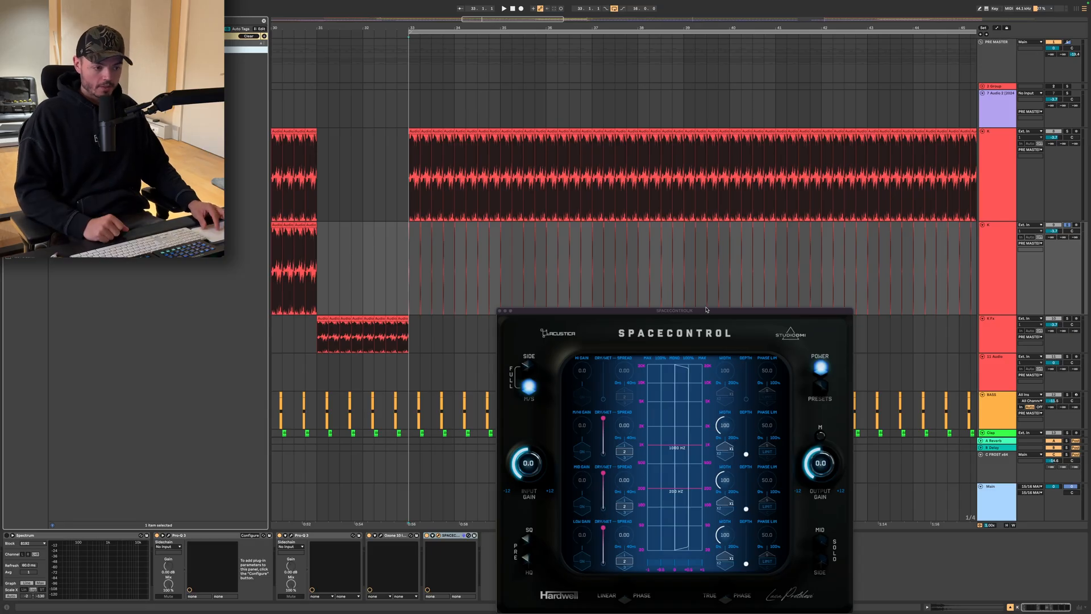
{"action": "left_click_drag", "start_coordinate": [706, 310], "coordinate": [720, 260]}
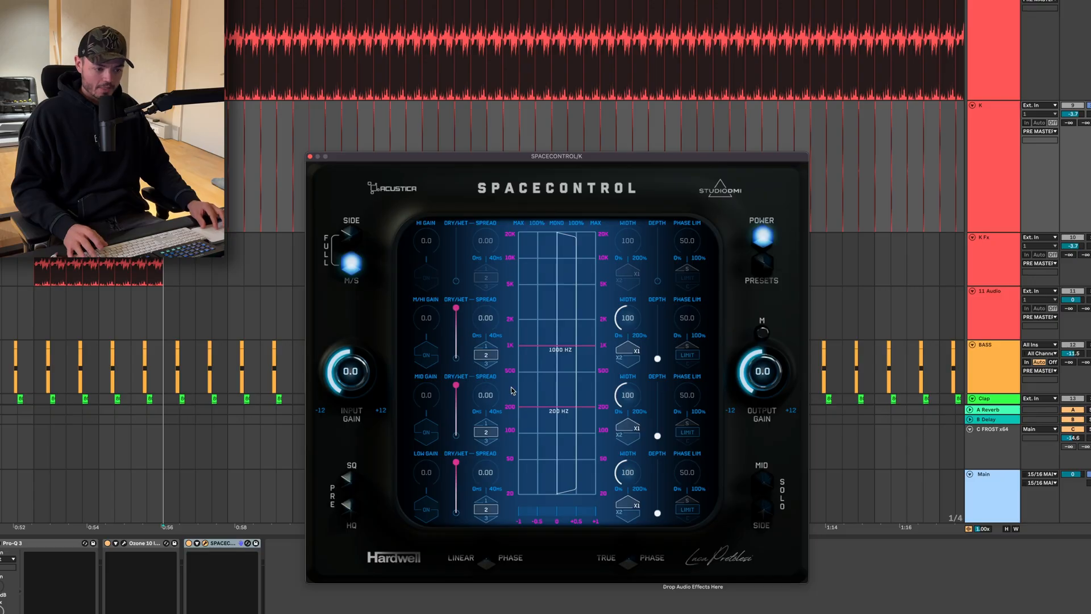
Set SpaceControl's crossovers to about 2290 Hz and 270 Hz and the mid band's spread to about 10.97 ms while auditioning
{"action": "key", "text": "space"}
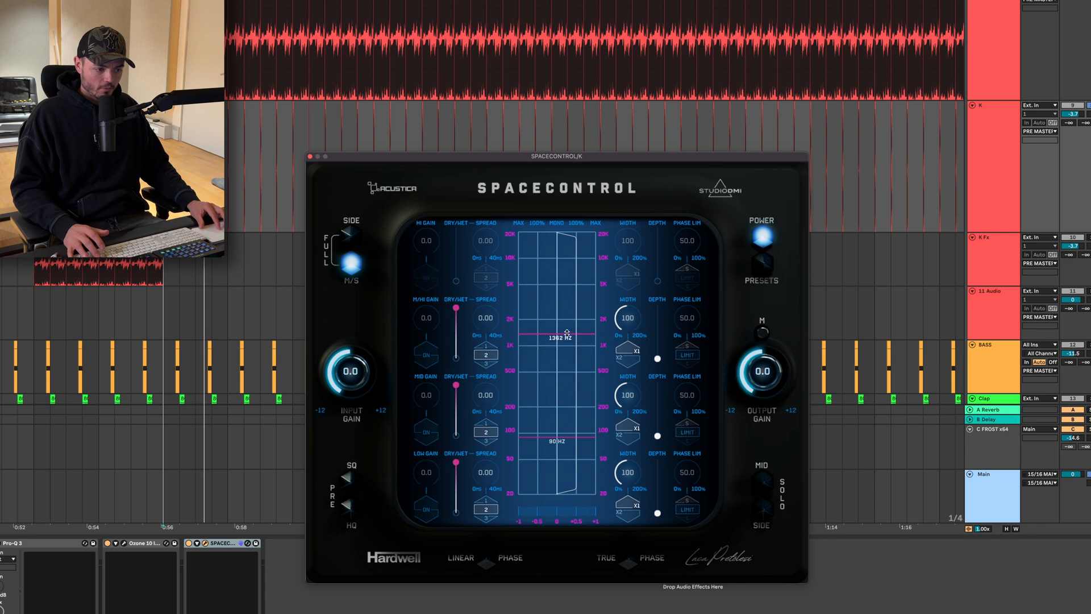
{"action": "key", "text": "space"}
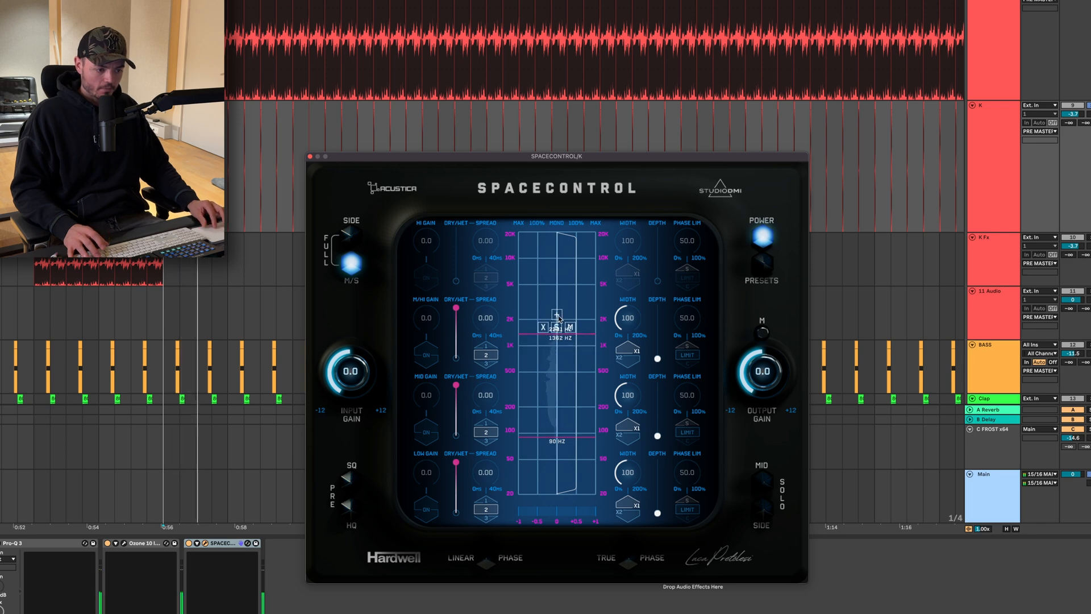
{"action": "left_click_drag", "start_coordinate": [580, 334], "coordinate": [580, 314]}
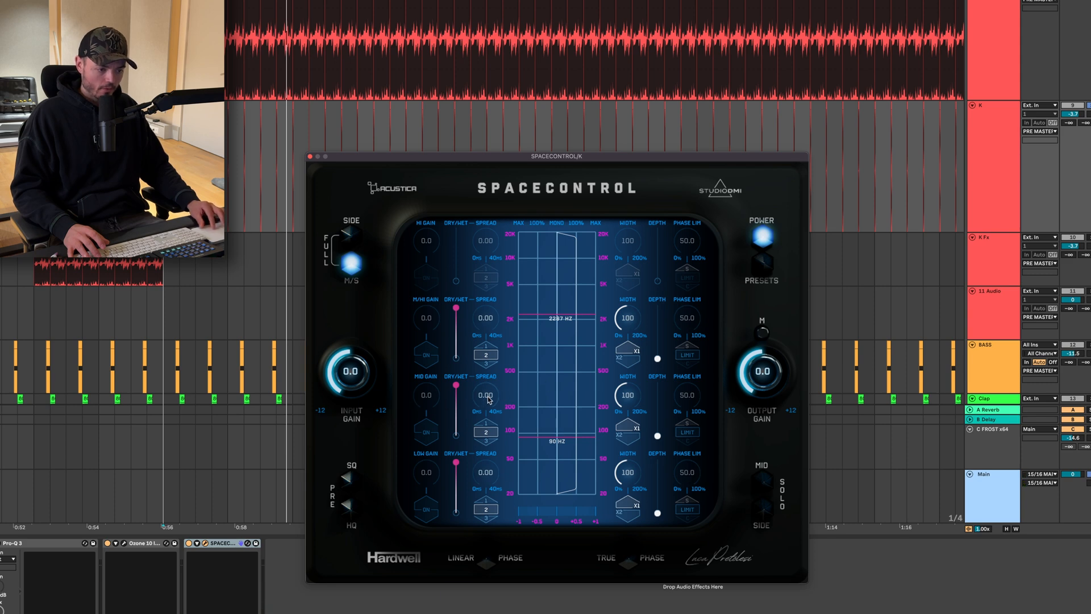
{"action": "mouse_move", "coordinate": [489, 394]}
{"action": "left_mouse_down"}
{"action": "mouse_move", "coordinate": [492, 369]}
{"action": "mouse_move", "coordinate": [492, 379]}
{"action": "left_mouse_up"}
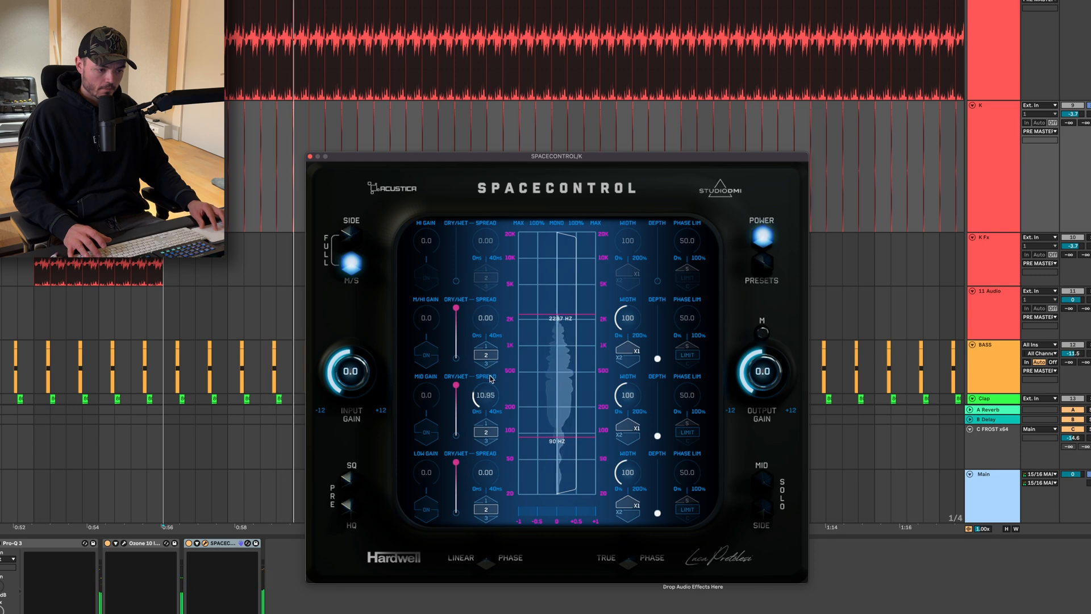
{"action": "left_click_drag", "start_coordinate": [569, 437], "coordinate": [563, 394]}
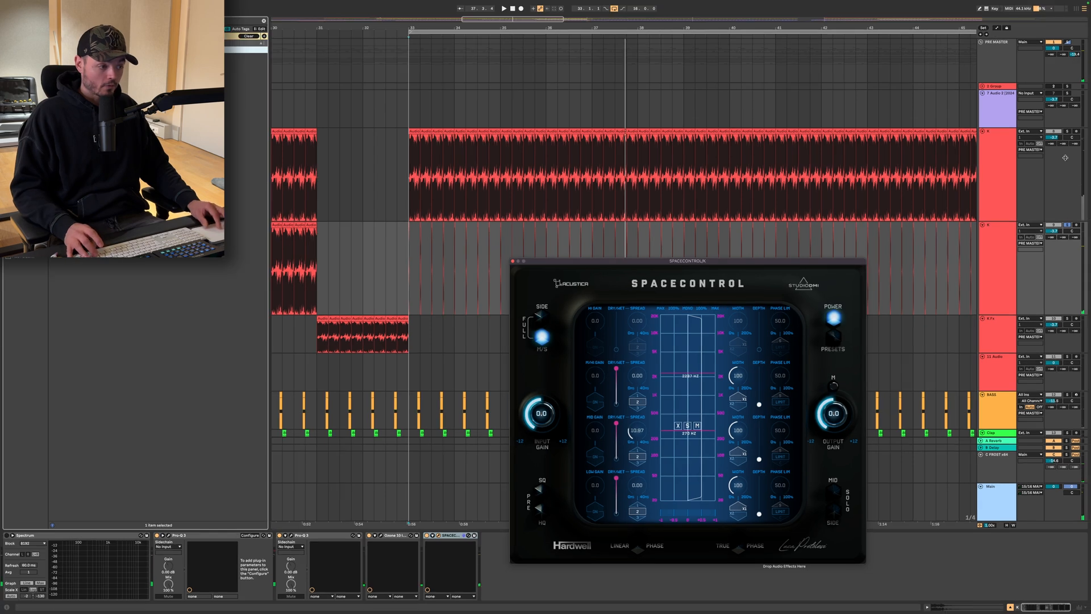
Play both soloed K tracks from bar 33 and compare them with SpaceControl switched off and on
{"action": "left_click", "coordinate": [1000, 241]}
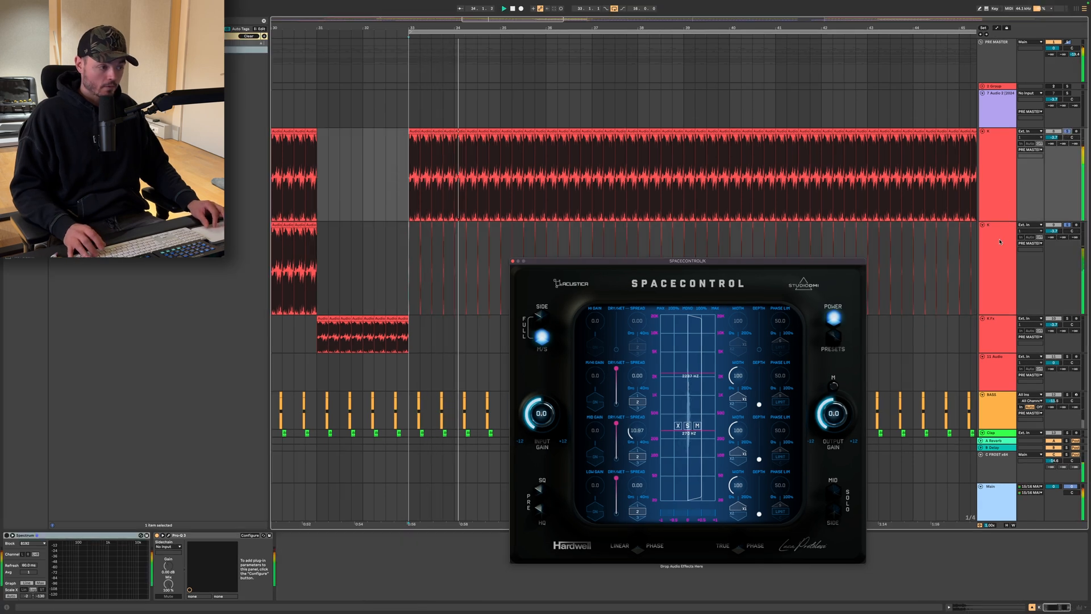
{"action": "left_click", "coordinate": [999, 241]}
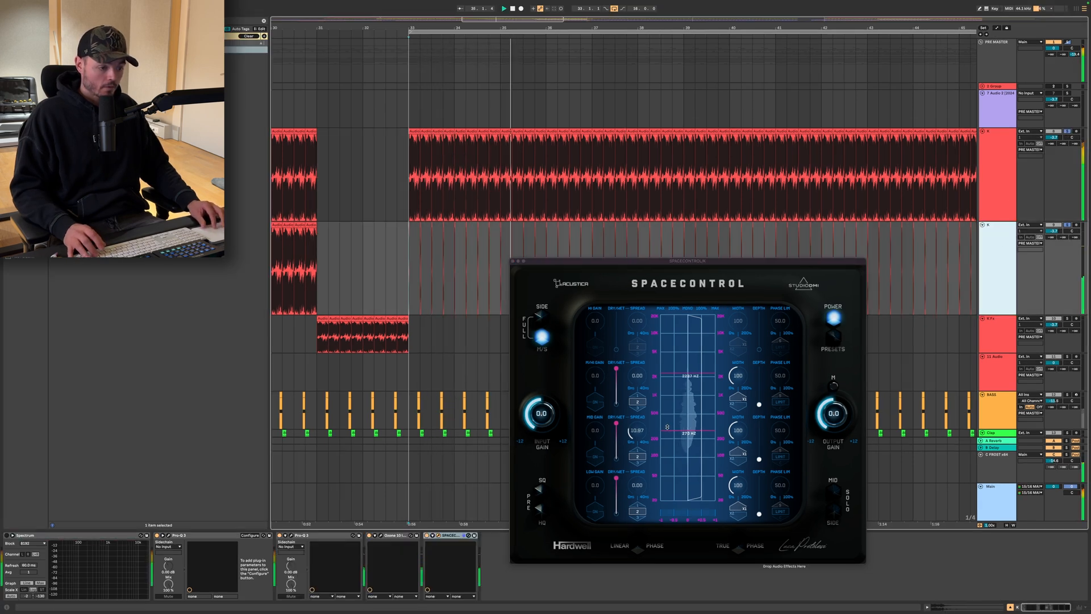
{"action": "left_click", "coordinate": [833, 319]}
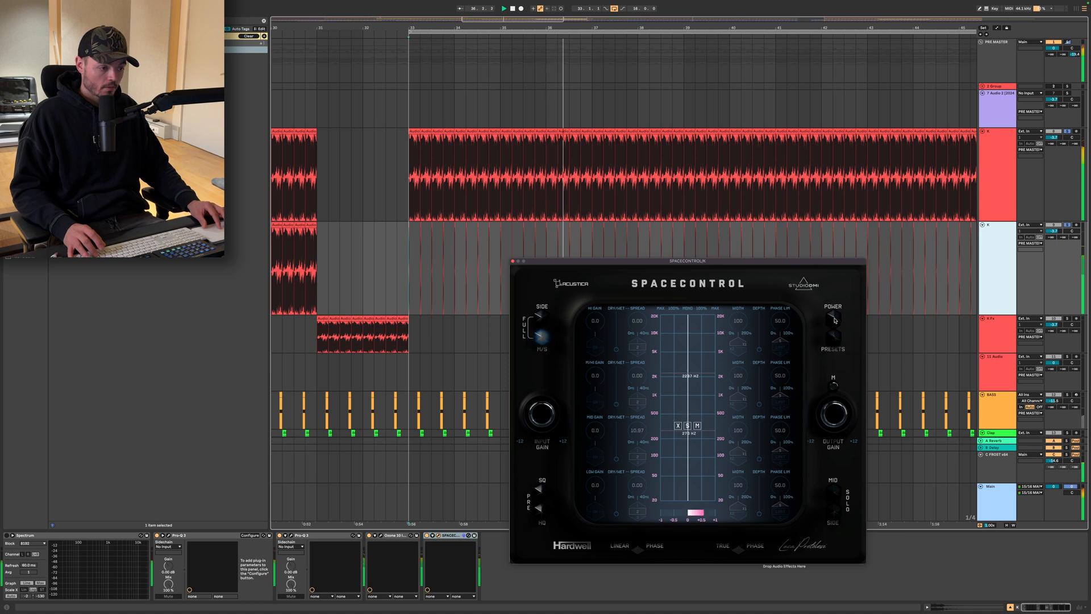
{"action": "left_click", "coordinate": [833, 319]}
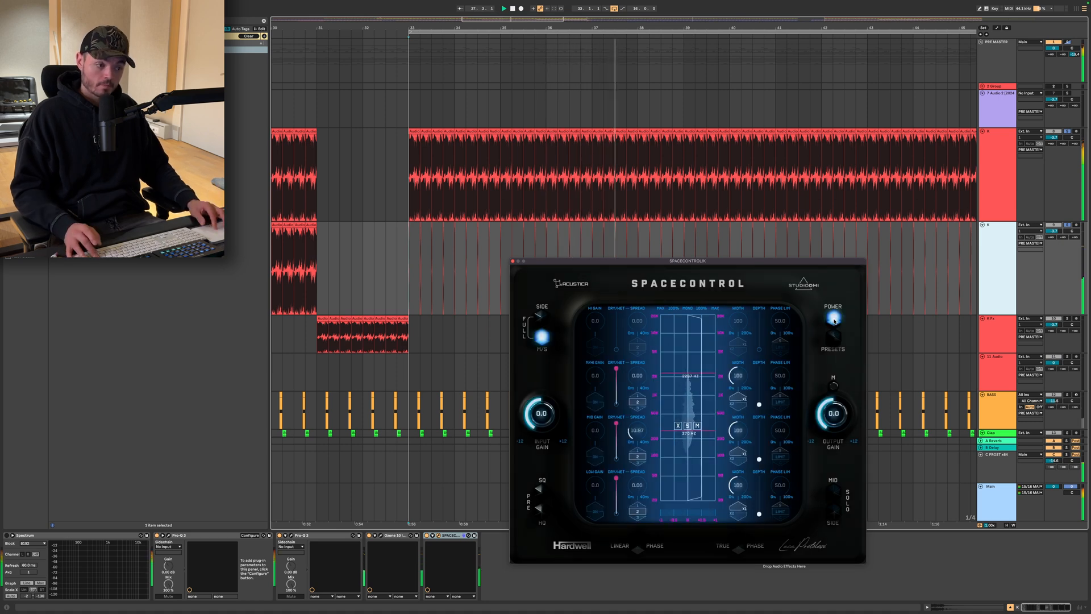
Play the unsoloed mix from bar 33, with the plug-in window moved off the duplicate track, and compare SpaceControl off and on
{"action": "scroll", "coordinate": [596, 245], "scroll_direction": "down", "scroll_amount": 5}
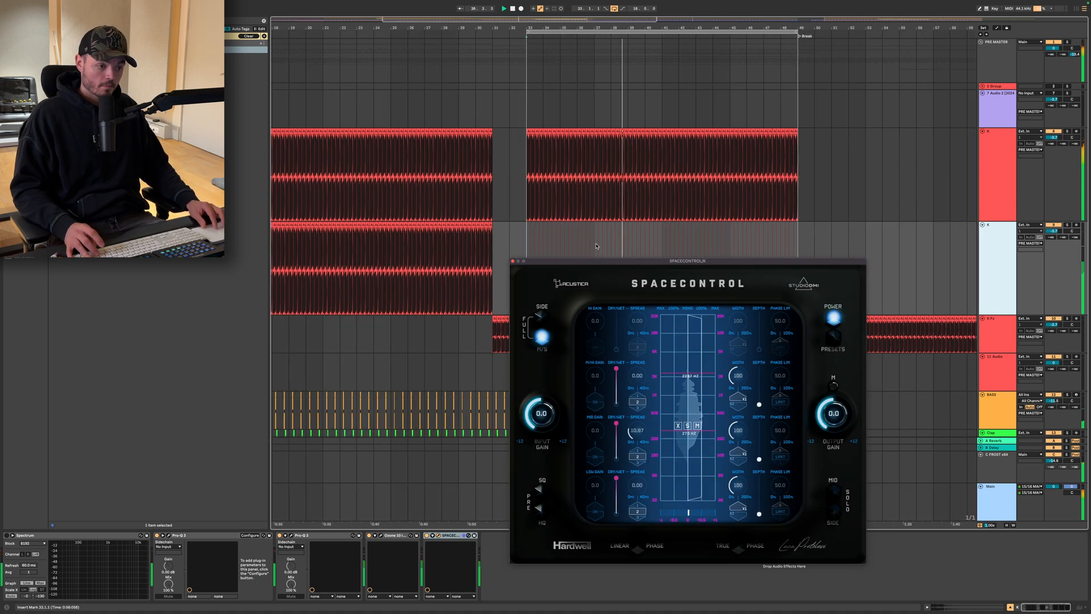
{"action": "left_click_drag", "start_coordinate": [624, 263], "coordinate": [610, 310]}
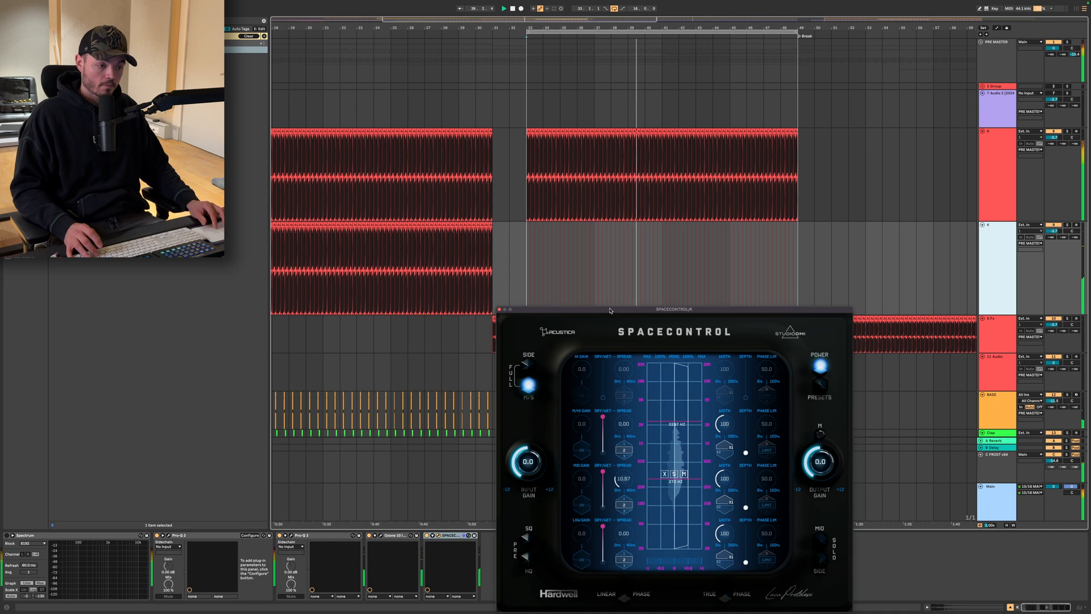
{"action": "left_click", "coordinate": [530, 258]}
{"action": "key", "text": "space"}
{"action": "key", "text": "space"}
{"action": "left_click", "coordinate": [993, 244]}
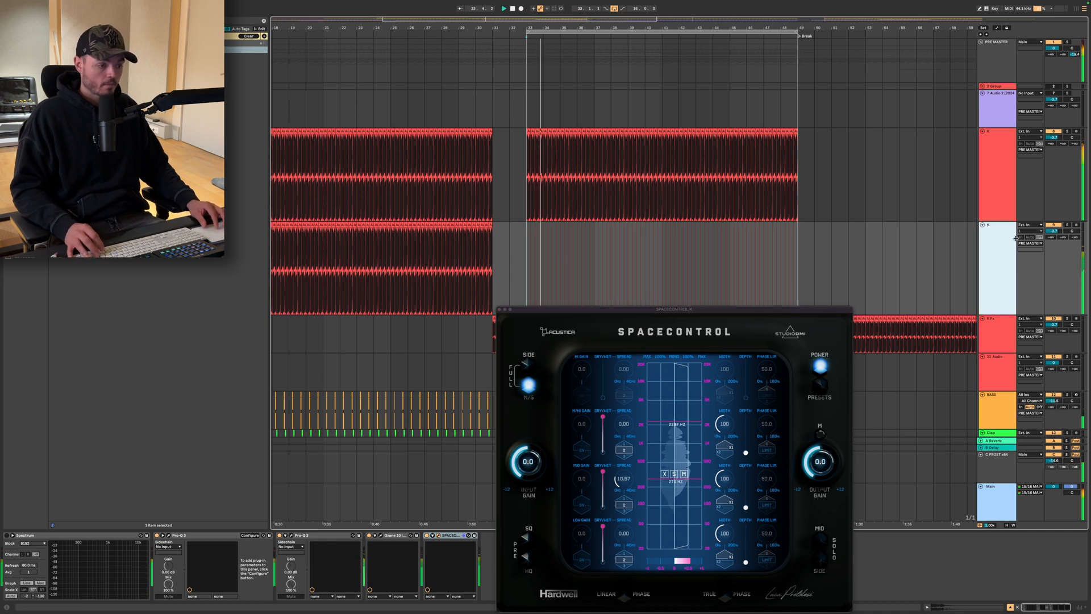
{"action": "left_click", "coordinate": [821, 367]}
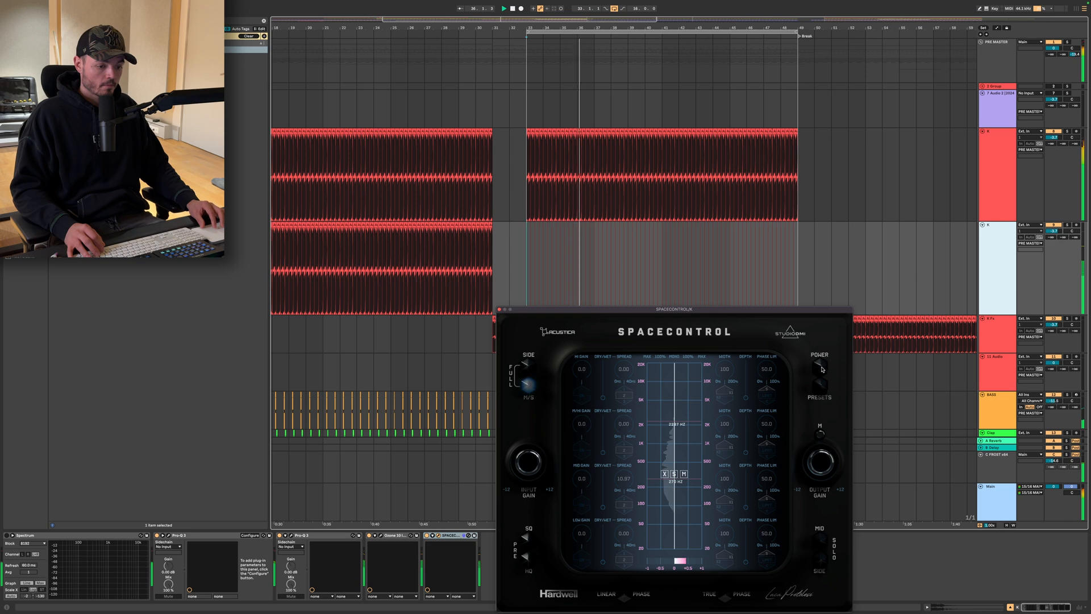
{"action": "left_click", "coordinate": [821, 367]}
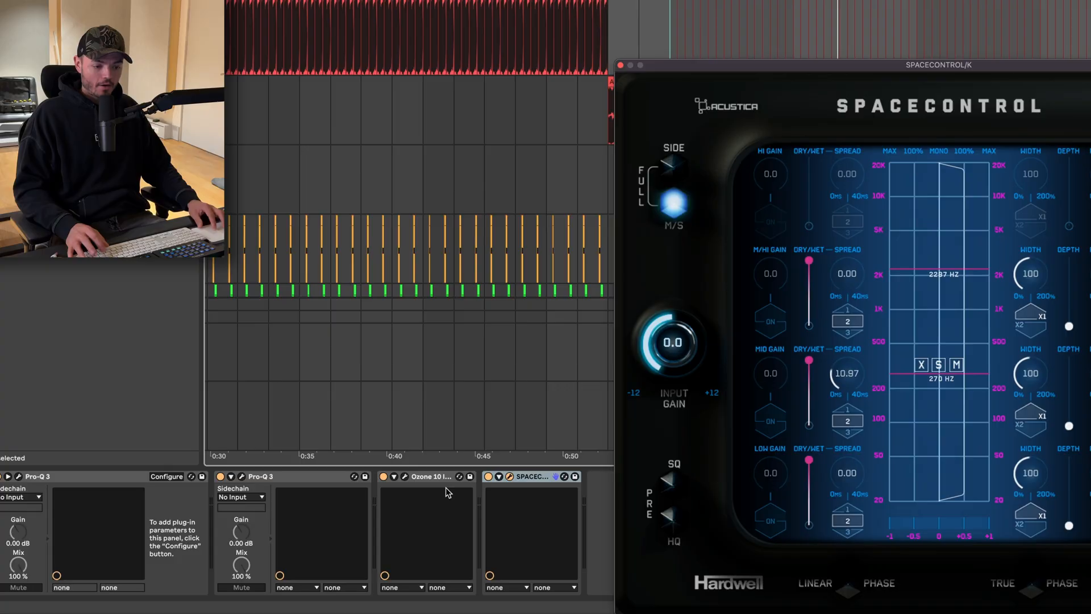
Switch Ozone Imager and SpaceControl off together, play from bar 33, and switch both back on to compare the widening
{"action": "left_click", "coordinate": [498, 486]}
{"action": "key", "text": "0"}
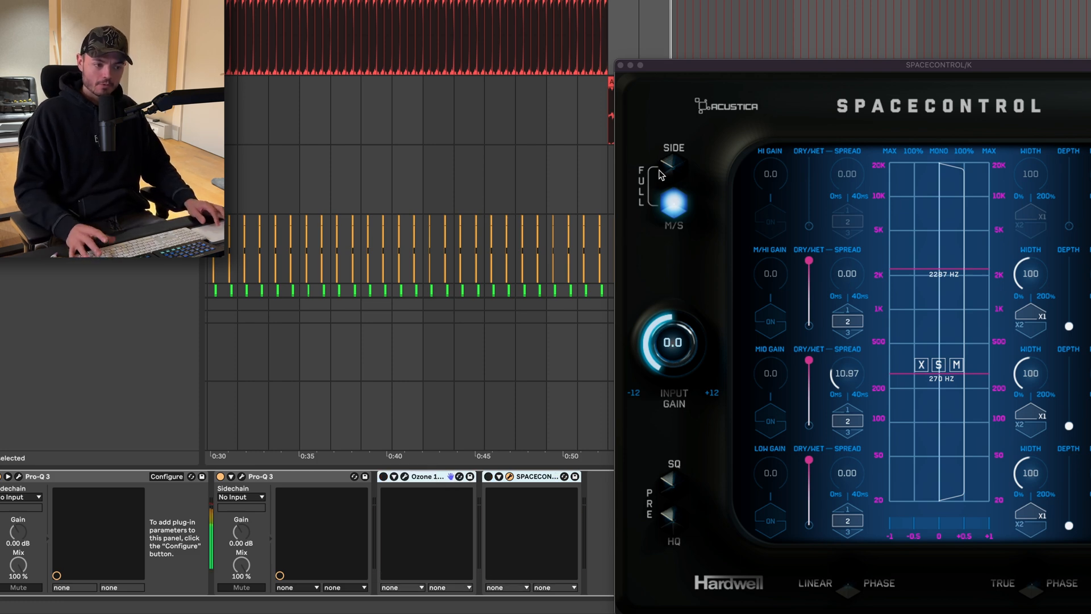
{"action": "key", "text": "space"}
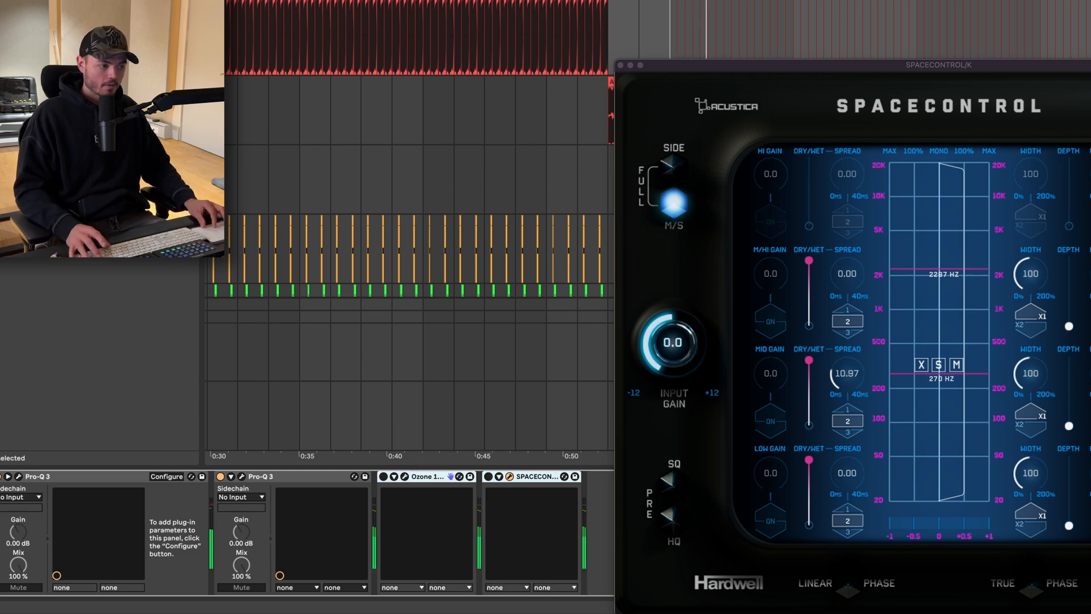
{"action": "left_click", "coordinate": [669, 28]}
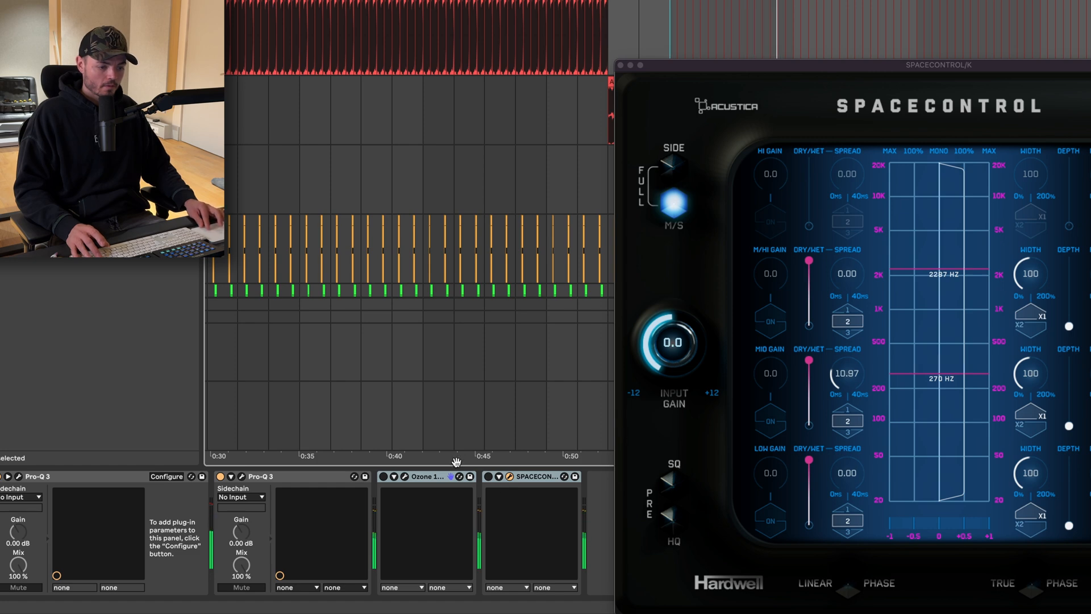
{"action": "left_click", "coordinate": [502, 476]}
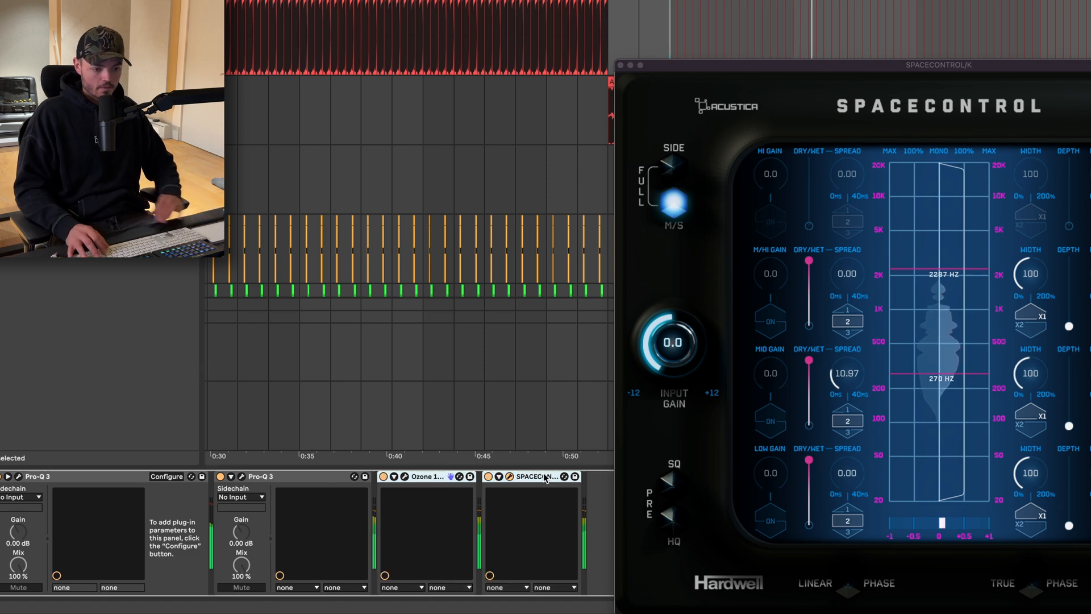
Lower SpaceControl's bottom mid-band crossover to about 190 Hz and fine-tune the mid spread to 6.13 ms by ear
{"action": "mouse_move", "coordinate": [934, 363]}
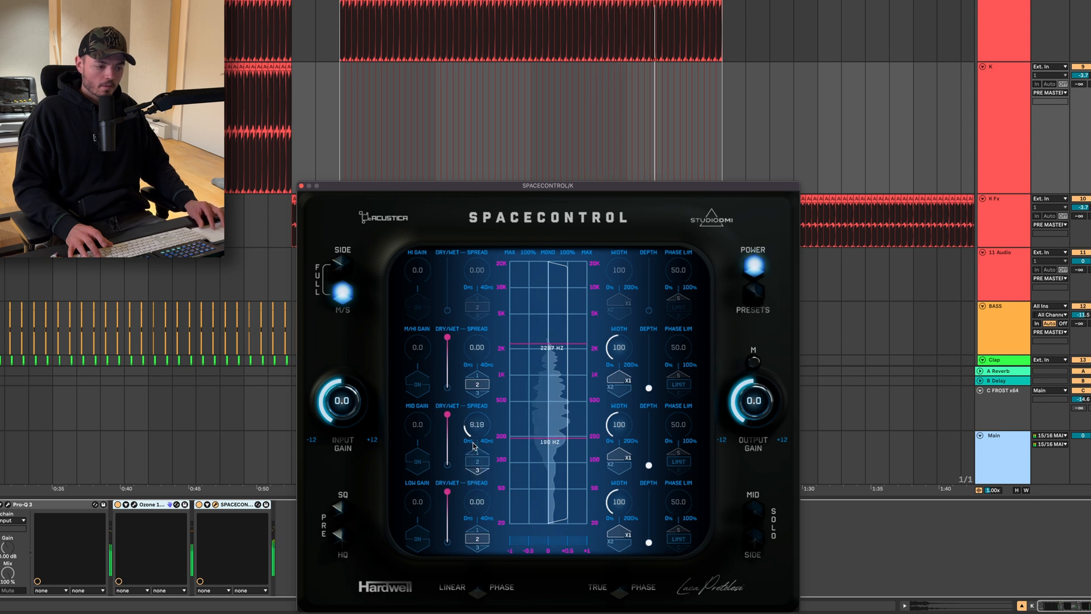
{"action": "left_click_drag", "start_coordinate": [473, 447], "coordinate": [473, 449]}
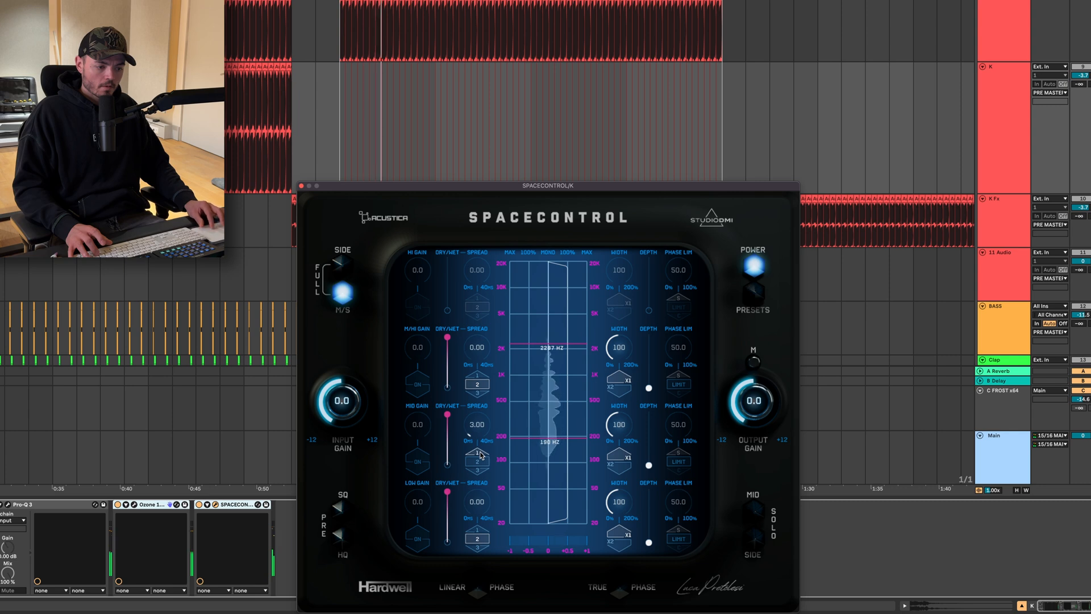
{"action": "mouse_move", "coordinate": [478, 432]}
{"action": "left_mouse_down"}
{"action": "mouse_move", "coordinate": [480, 404]}
{"action": "mouse_move", "coordinate": [480, 414]}
{"action": "left_mouse_up"}
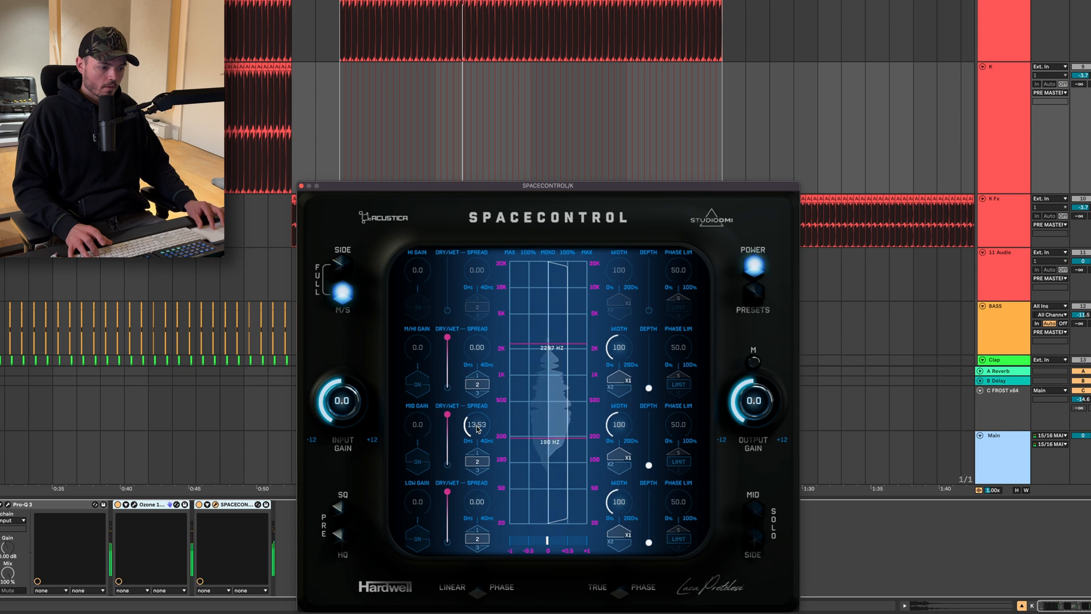
{"action": "left_click_drag", "start_coordinate": [477, 429], "coordinate": [477, 443]}
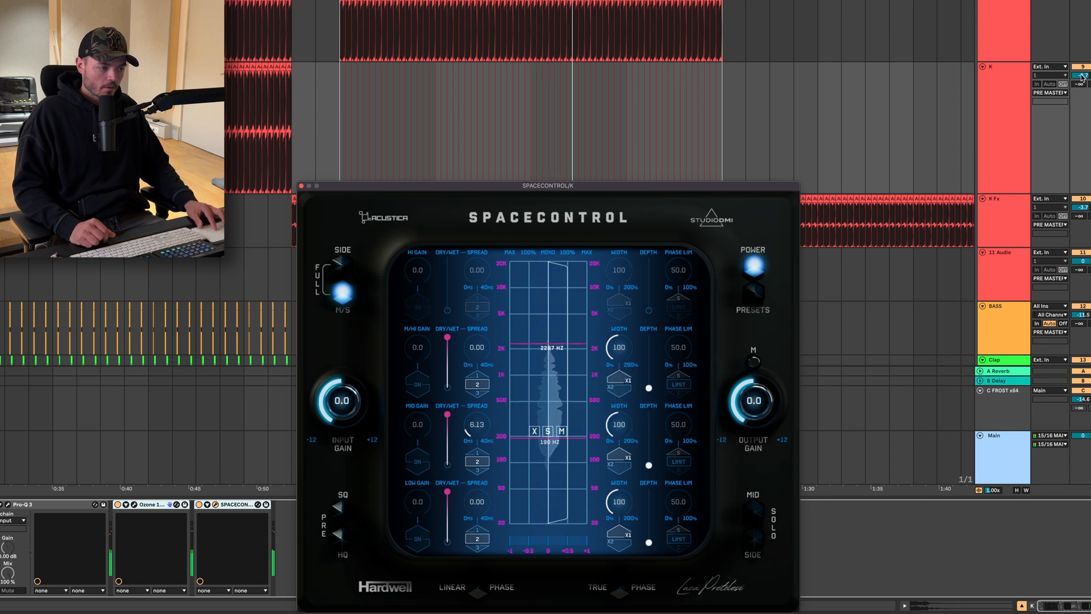
Fine-tune the duplicate K track's volume, then switch SpaceControl off and close its plug-in window
{"action": "left_click_drag", "start_coordinate": [1082, 75], "coordinate": [1081, 79]}
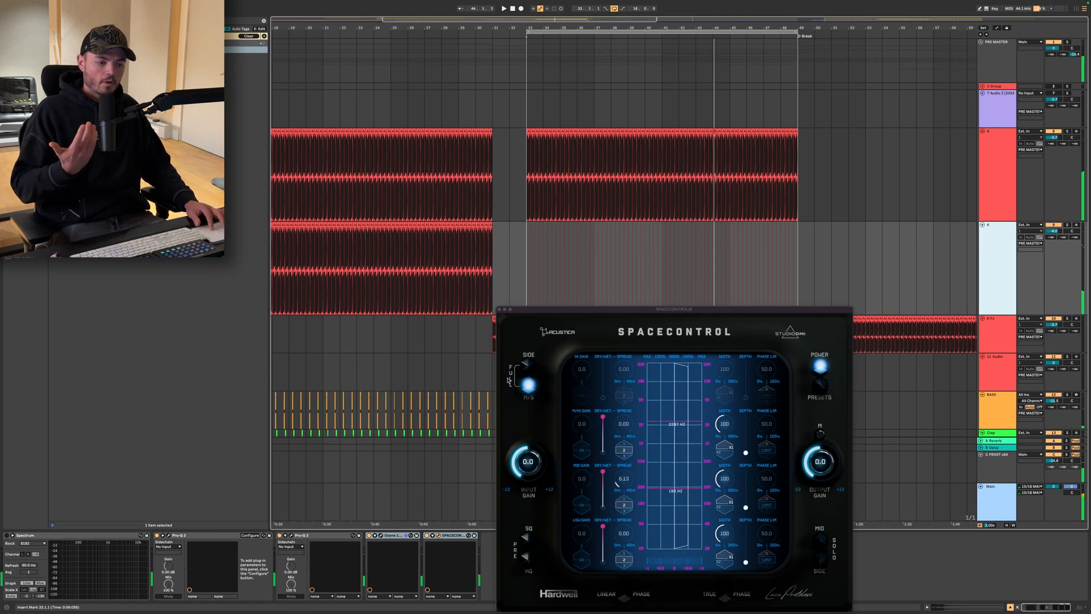
{"action": "left_click", "coordinate": [499, 309]}
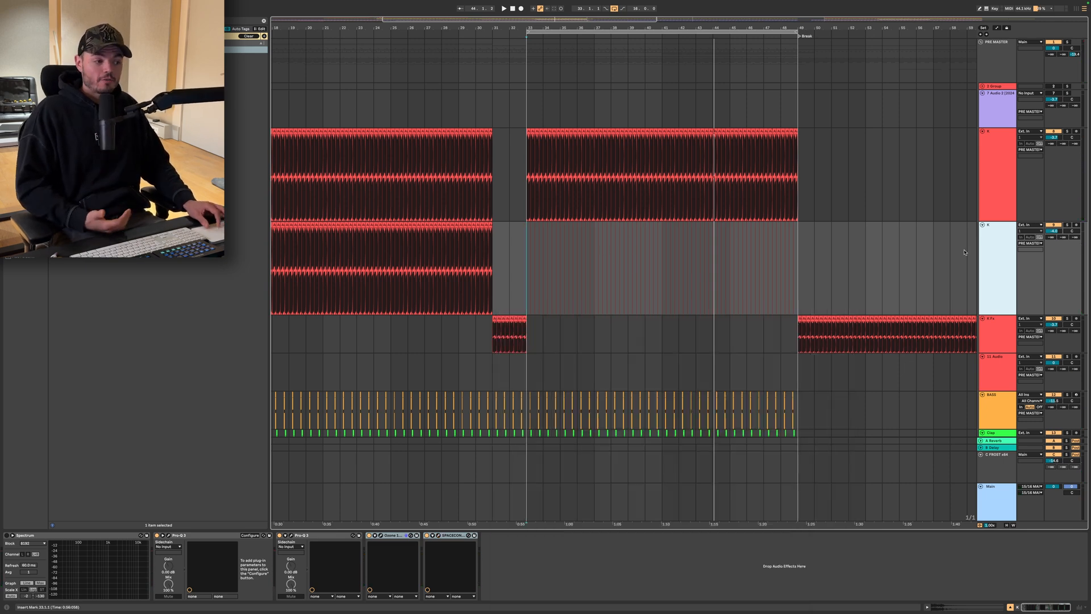
{"action": "left_click", "coordinate": [438, 536]}
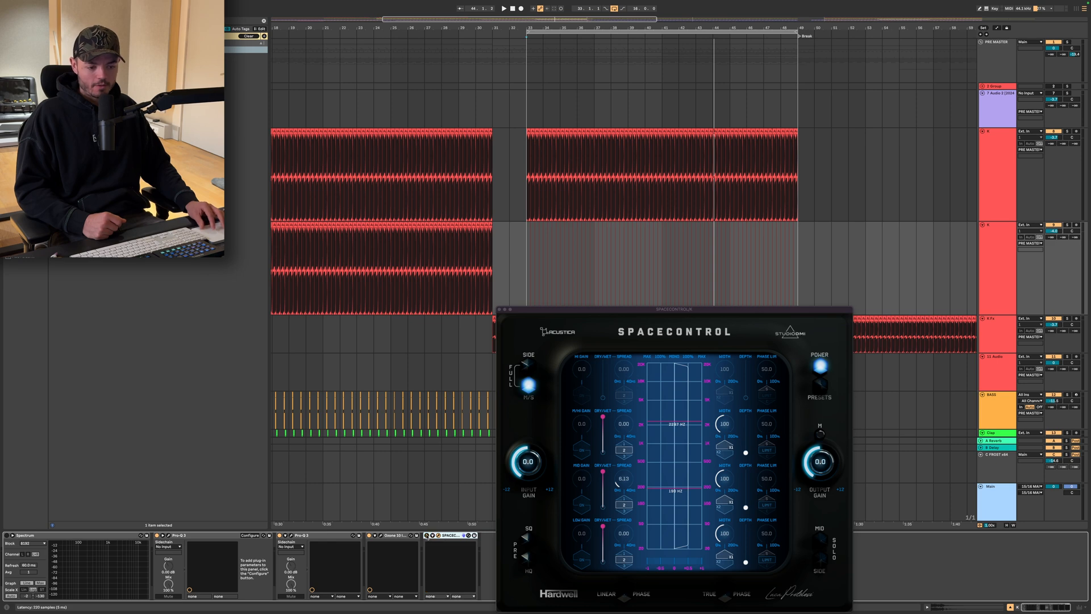
{"action": "left_click", "coordinate": [500, 310]}
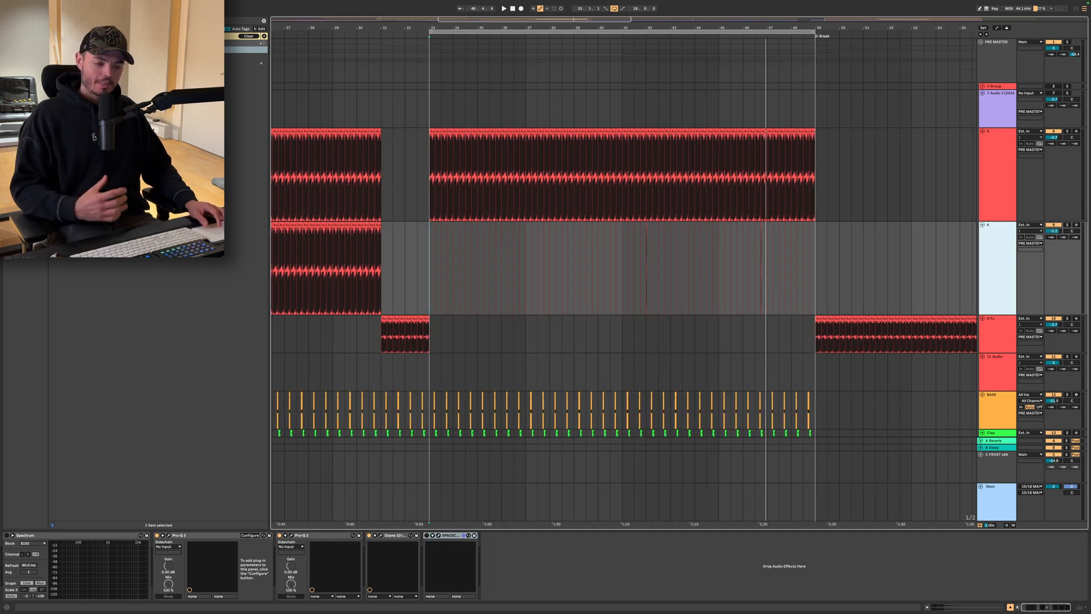
Add MFreqShifter after SpaceControl on the duplicate K track and group it into an Audio Effect Rack
{"action": "left_click", "coordinate": [648, 447]}
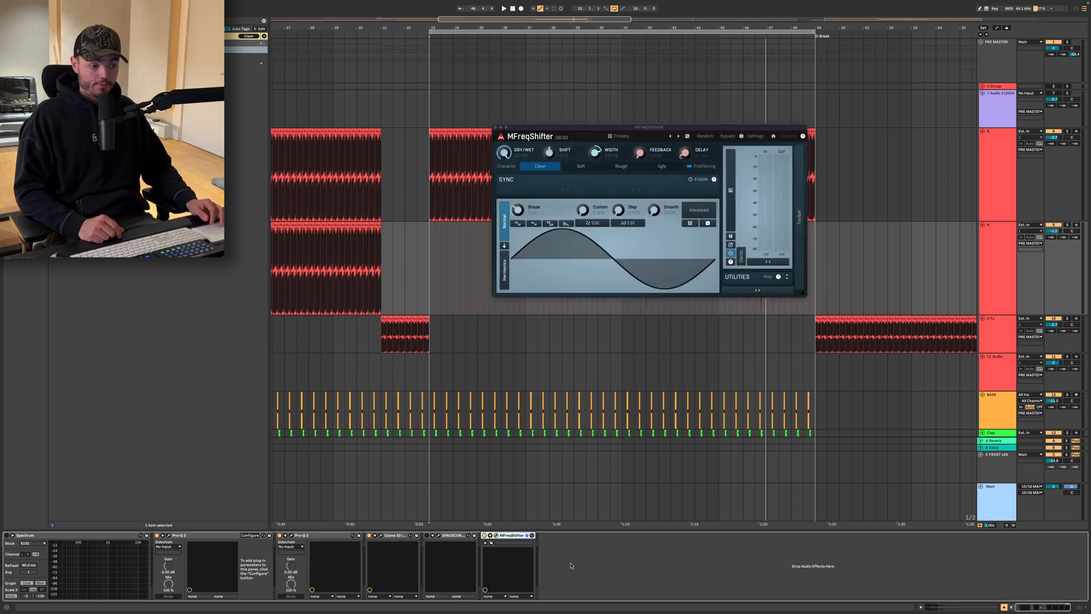
{"action": "left_click_drag", "start_coordinate": [682, 124], "coordinate": [638, 209]}
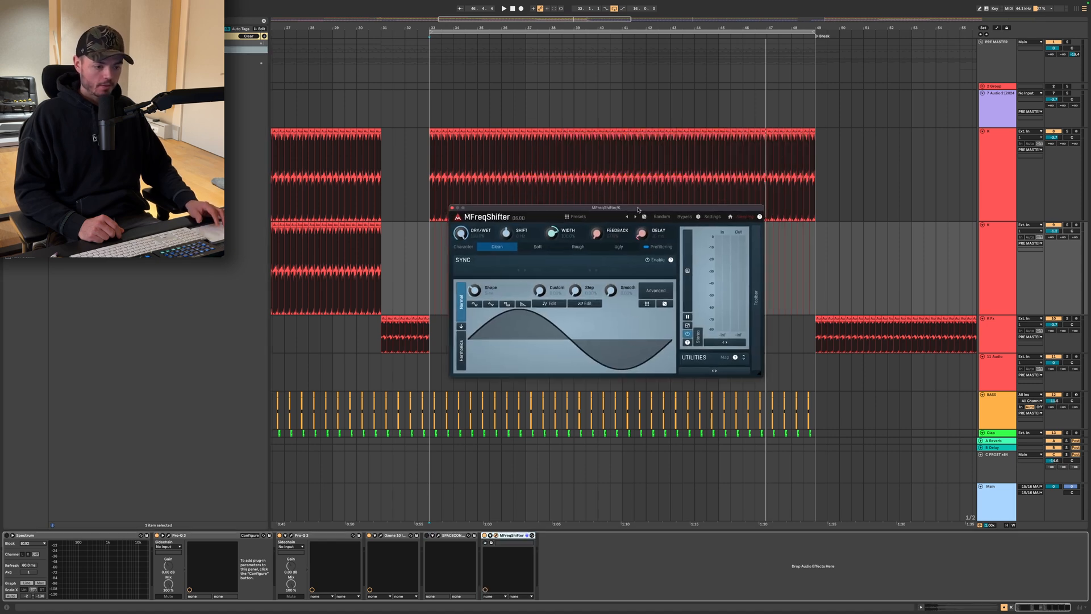
{"action": "left_click", "coordinate": [509, 536]}
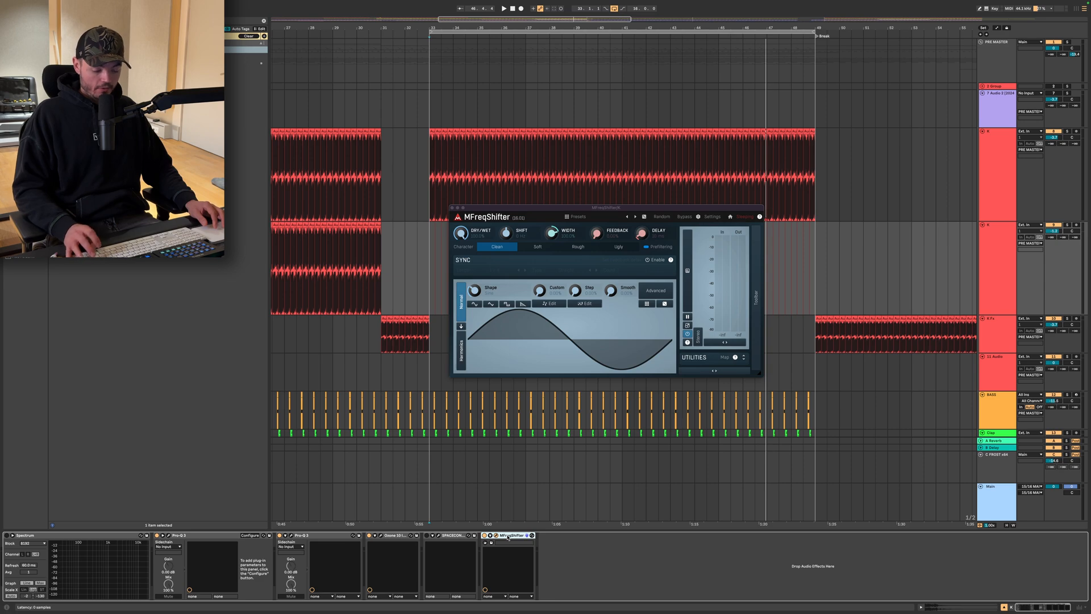
{"action": "key", "text": "super+g"}
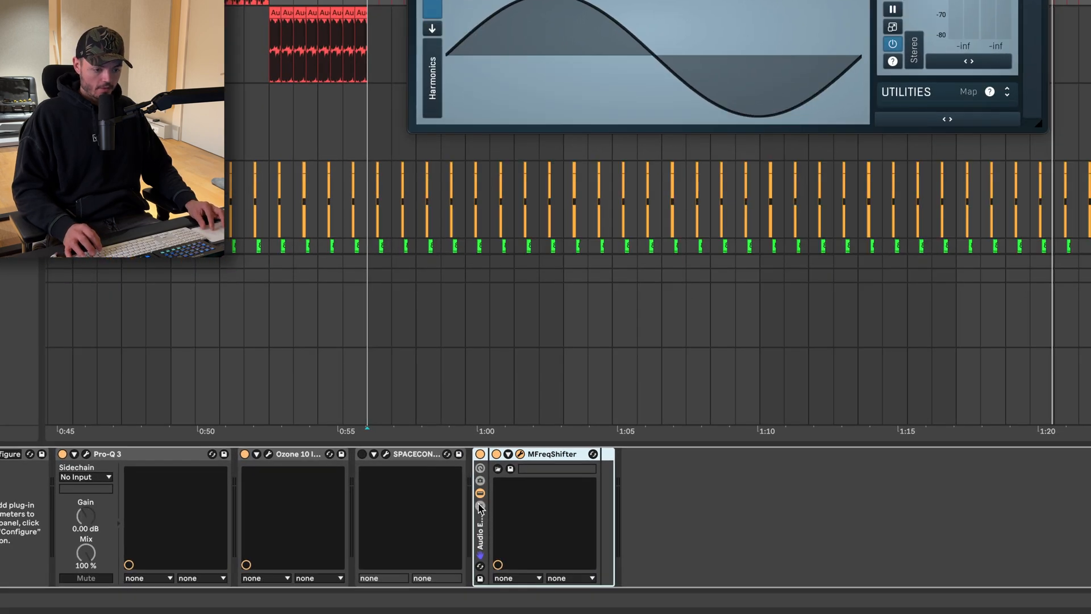
Show the rack's chain list and duplicate the MFreqShifter chain
{"action": "left_click", "coordinate": [480, 506]}
{"action": "left_click", "coordinate": [529, 491]}
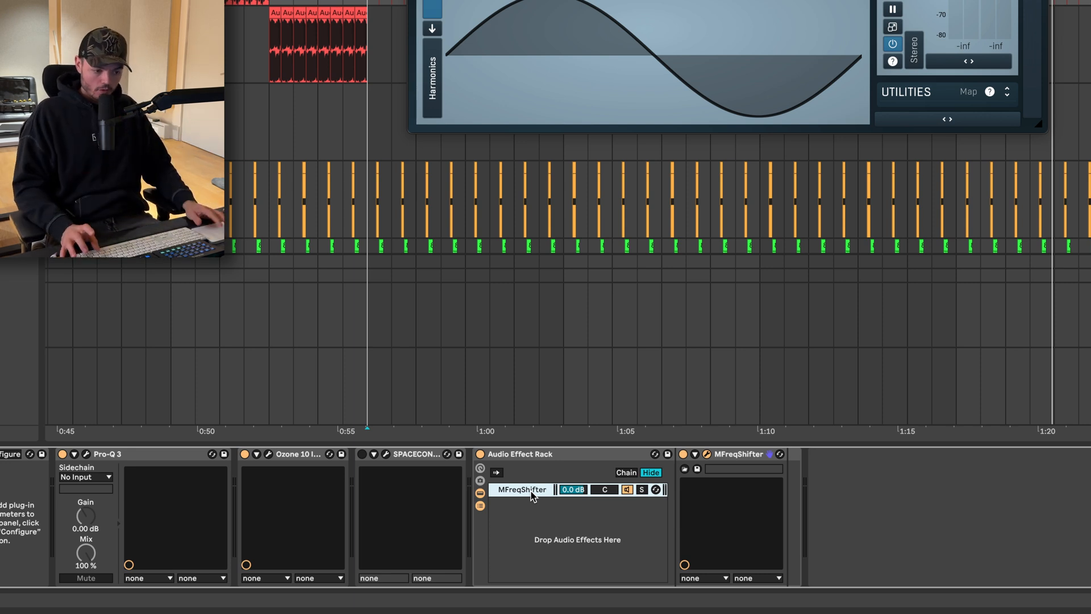
{"action": "key", "text": "super+d"}
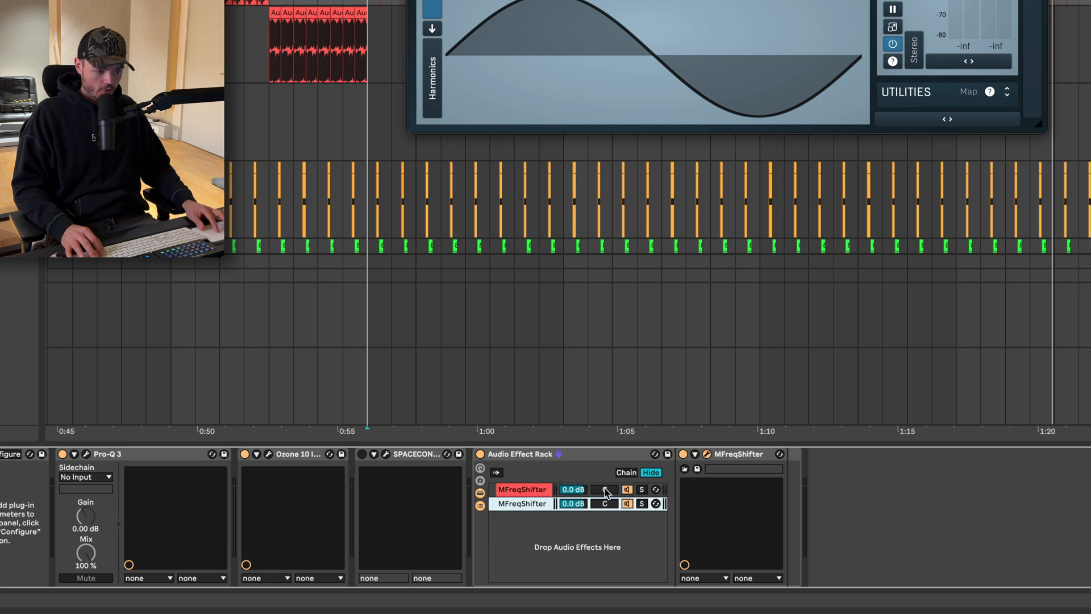
Pan the two MFreqShifter chains to 50L and 50R and set each chain's volume to -3.0 dB
{"action": "mouse_move", "coordinate": [605, 490]}
{"action": "left_mouse_down"}
{"action": "mouse_move", "coordinate": [605, 518]}
{"action": "mouse_move", "coordinate": [605, 502]}
{"action": "left_mouse_up"}
{"action": "left_click", "coordinate": [577, 492]}
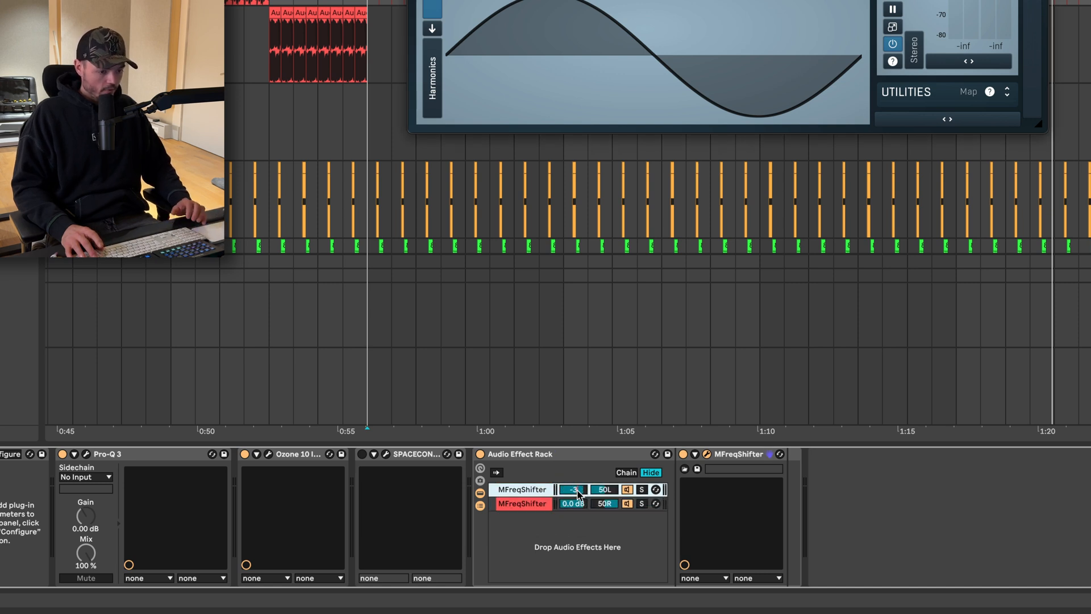
{"action": "left_click", "coordinate": [578, 504]}
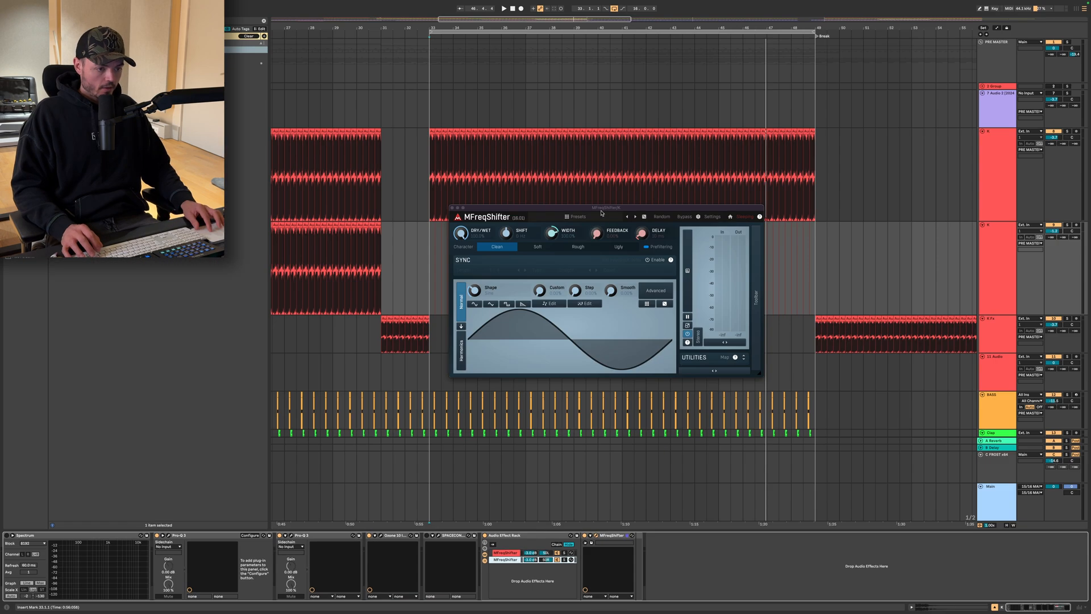
Arrange both chains' MFreqShifter windows one above the other and adjust the upper one's Shift during playback
{"action": "left_click_drag", "start_coordinate": [603, 208], "coordinate": [610, 31]}
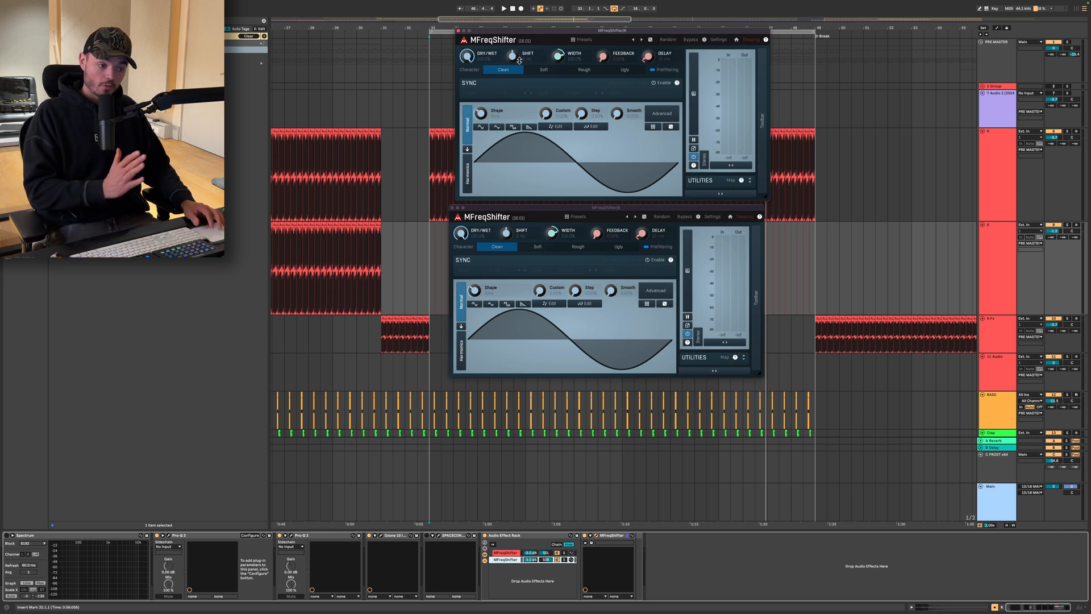
{"action": "key", "text": "space"}
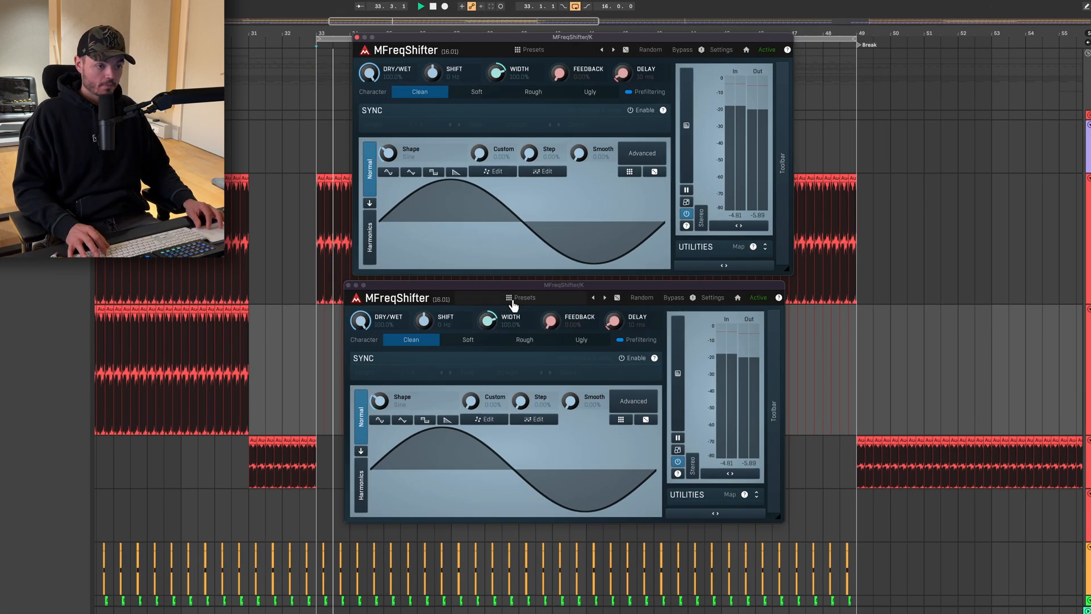
{"action": "left_click_drag", "start_coordinate": [430, 75], "coordinate": [430, 64]}
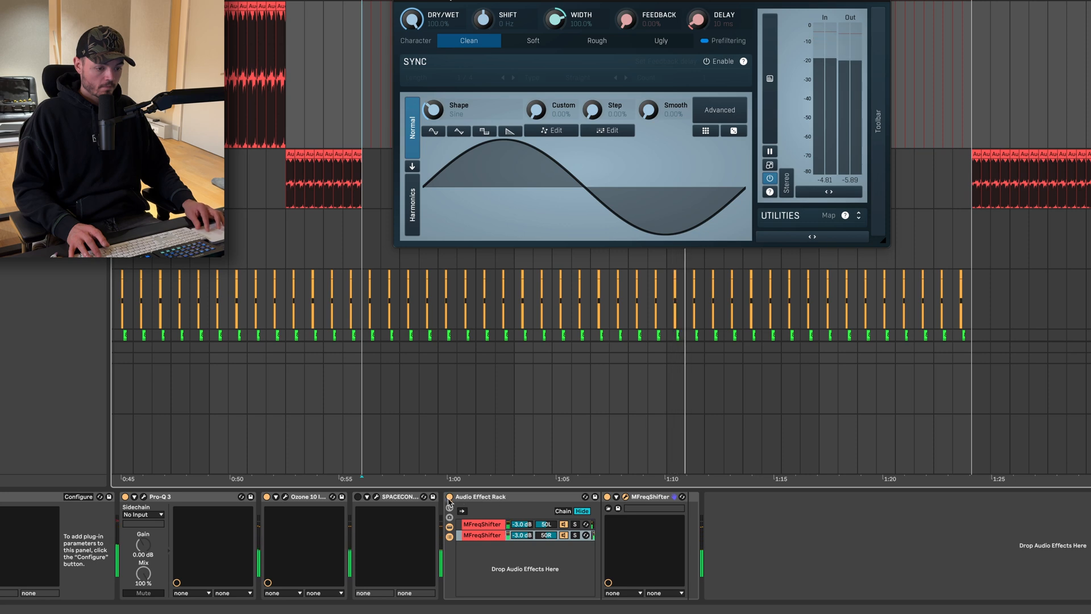
Compare the kick with the MFreqShifter rack switched off and on, restarting playback from bar 33 for a second comparison
{"action": "left_click", "coordinate": [449, 497]}
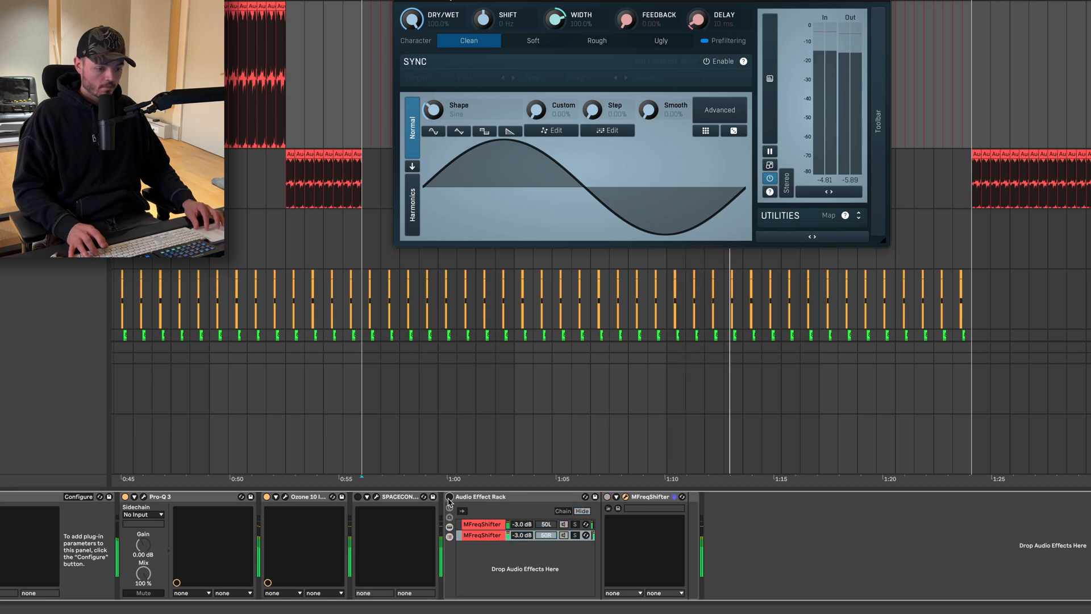
{"action": "left_click", "coordinate": [450, 496]}
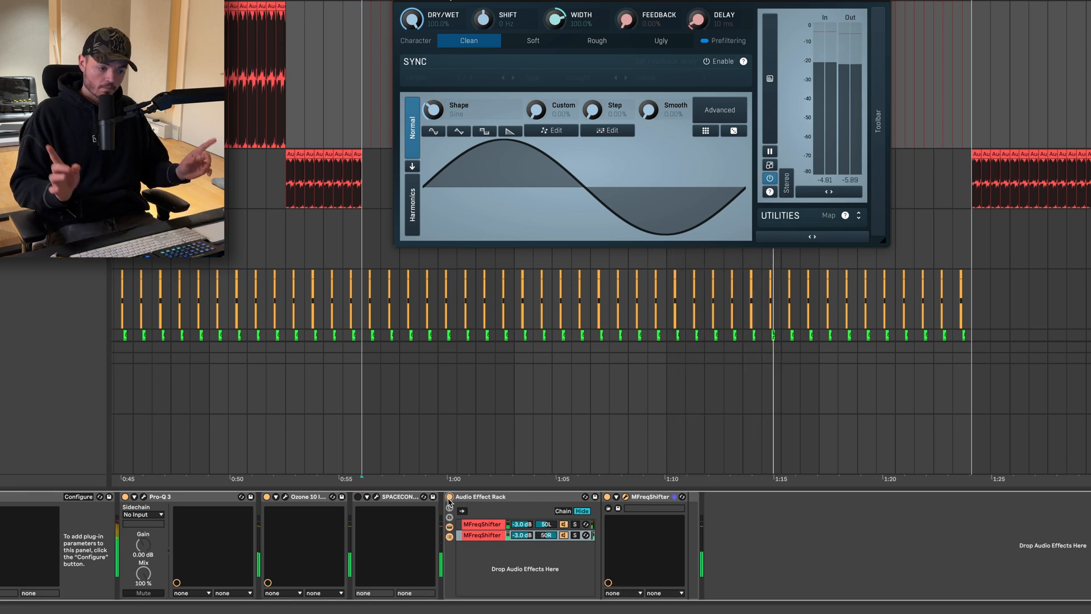
{"action": "key", "text": "space"}
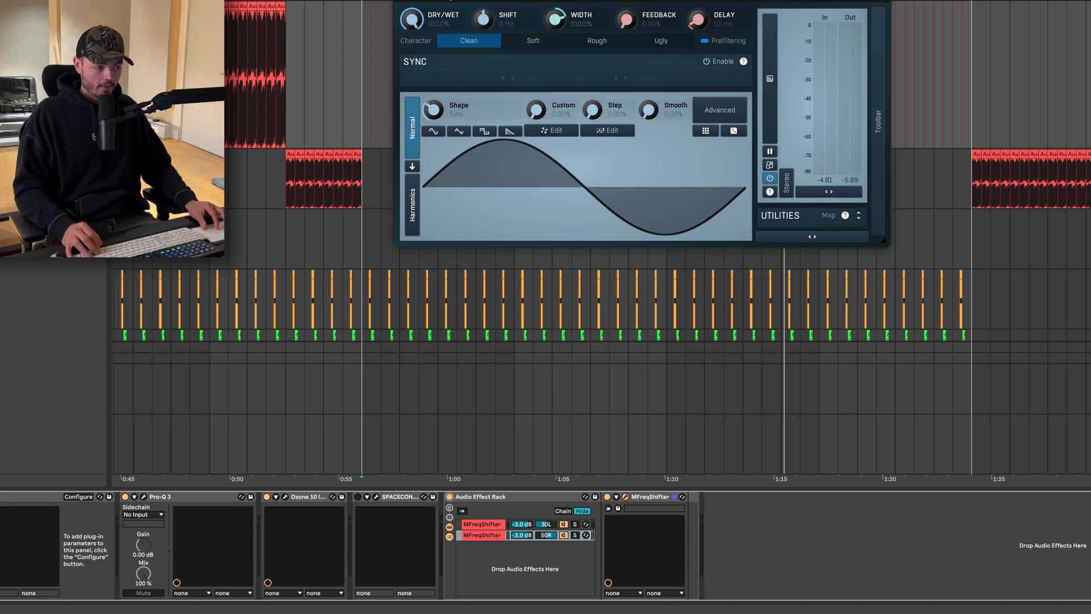
{"action": "left_click", "coordinate": [362, 74]}
{"action": "key", "text": "space"}
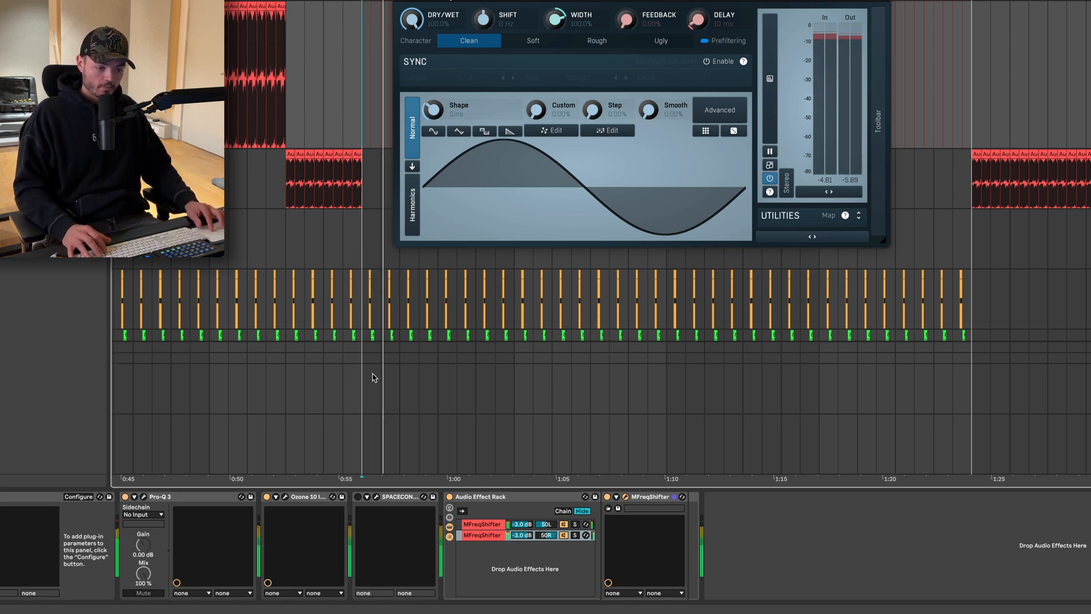
{"action": "left_click", "coordinate": [449, 497]}
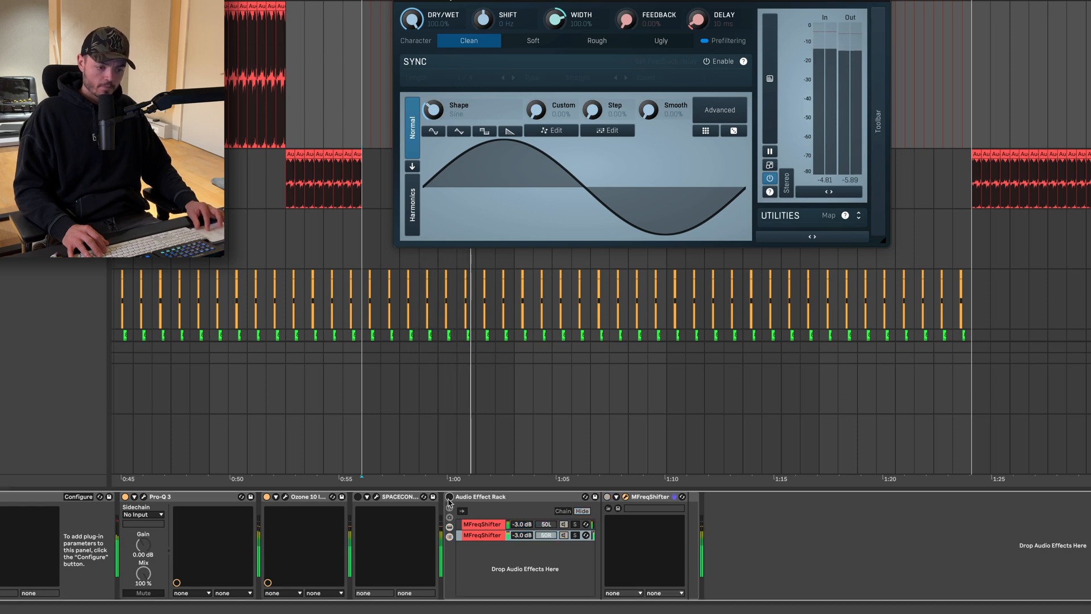
{"action": "left_click", "coordinate": [450, 498]}
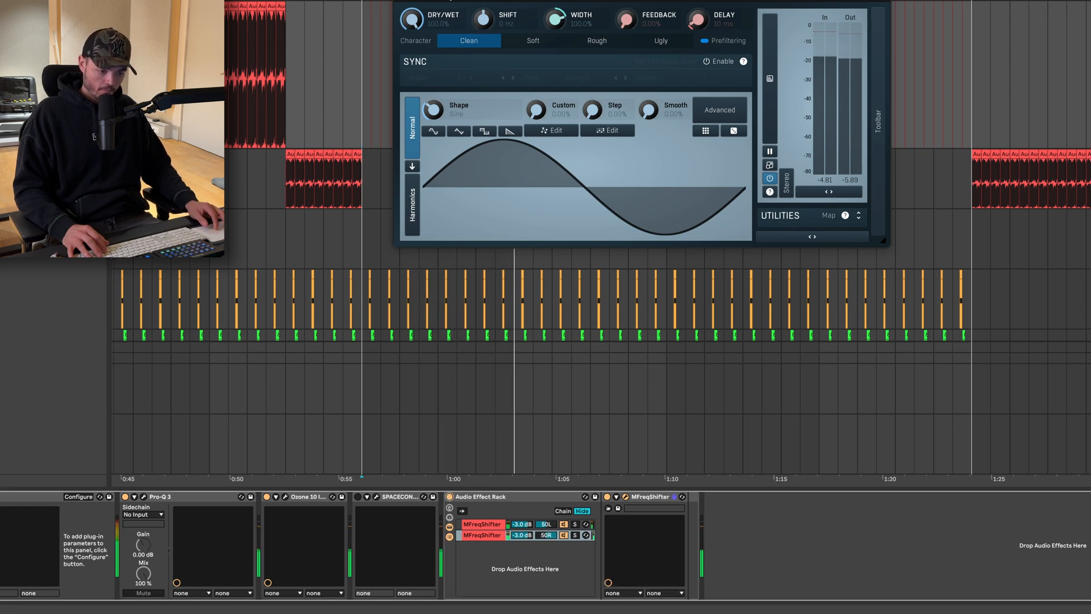
Narrow the panning of the two MFreqShifter chains to 20L and 20R
{"action": "left_click", "coordinate": [550, 531]}
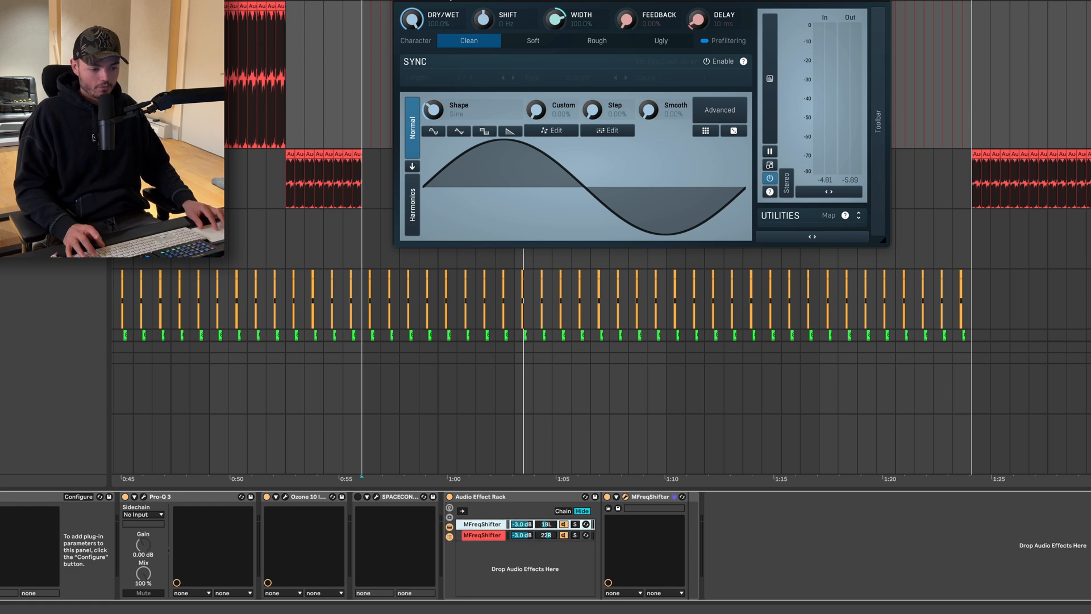
{"action": "left_click", "coordinate": [557, 537]}
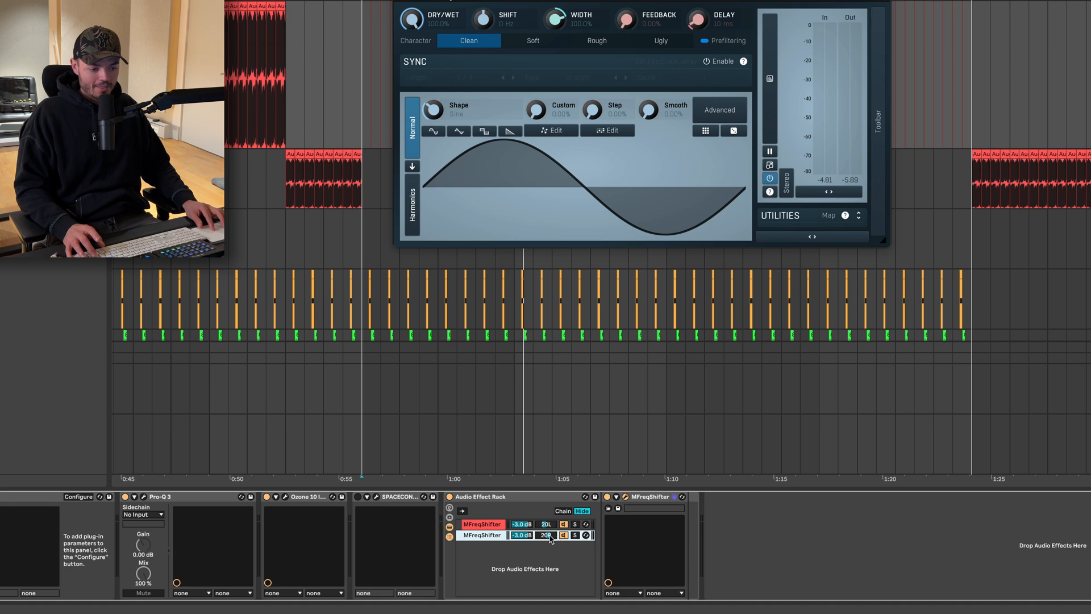
{"action": "left_click_drag", "start_coordinate": [546, 535], "coordinate": [549, 537]}
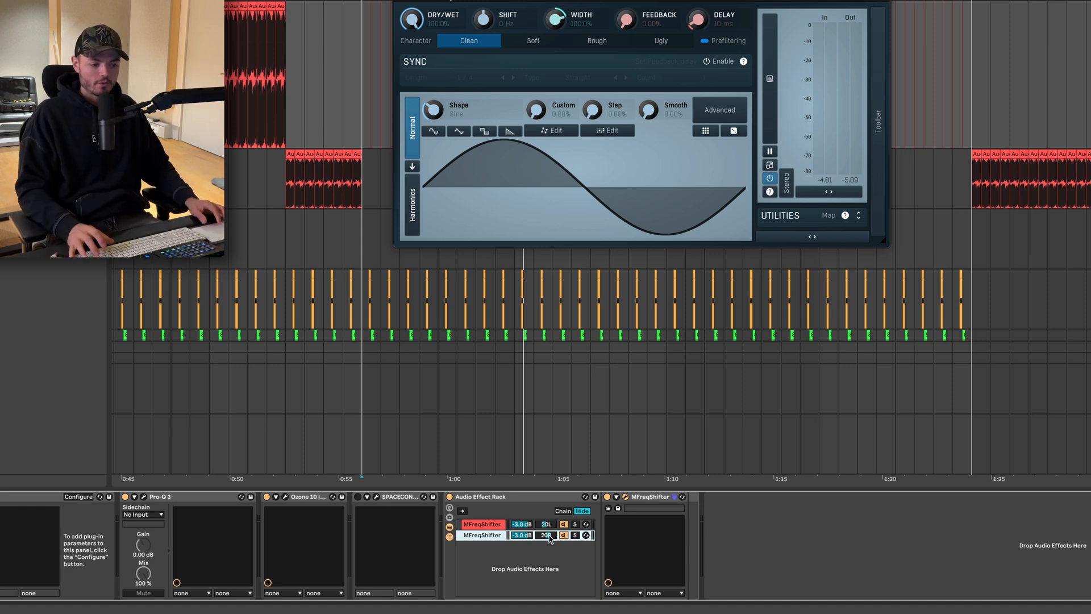
Play from bar 33, compare the narrowed rack off and on twice, and readjust the chain panning
{"action": "key", "text": "space"}
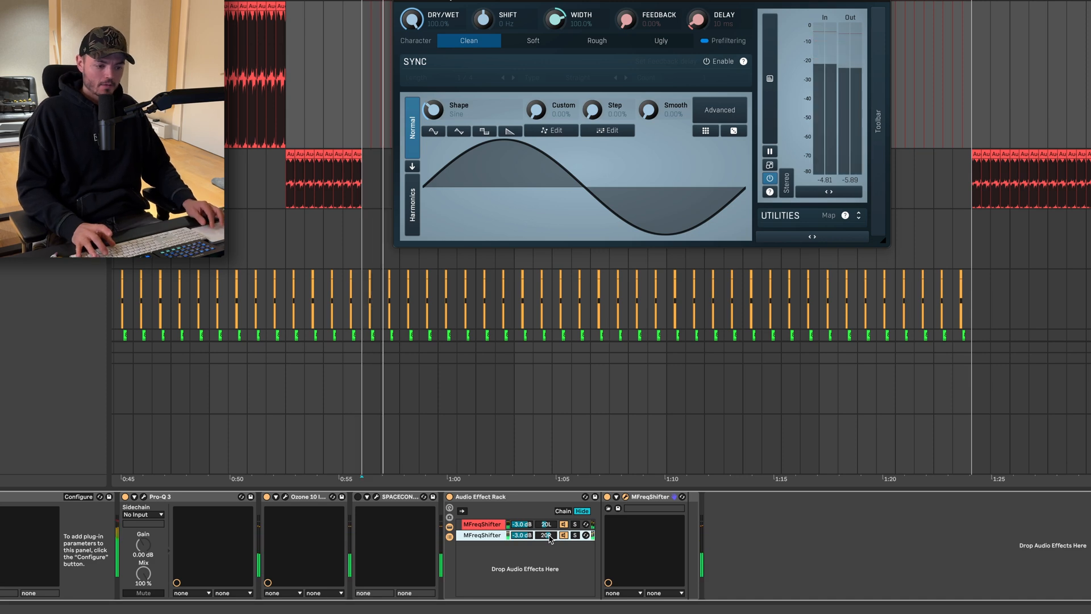
{"action": "left_click", "coordinate": [449, 497]}
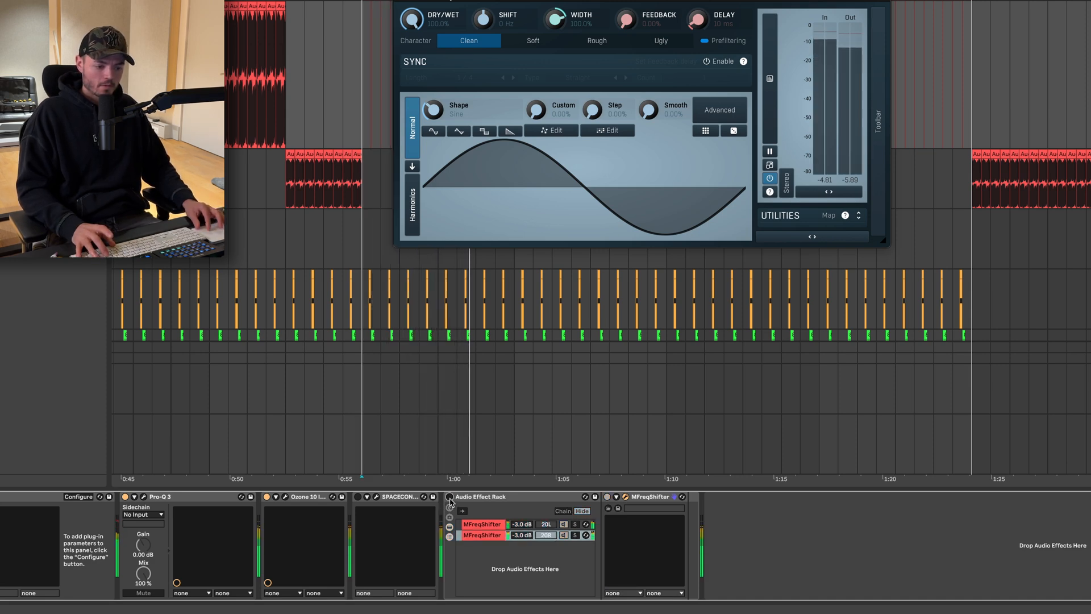
{"action": "left_click", "coordinate": [450, 496]}
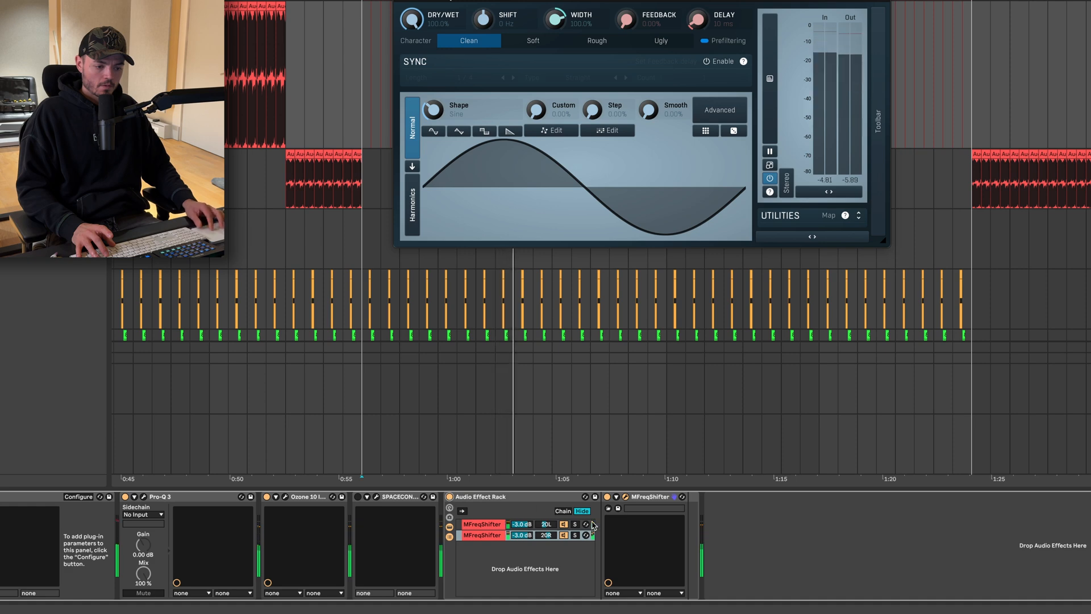
{"action": "left_click", "coordinate": [449, 497]}
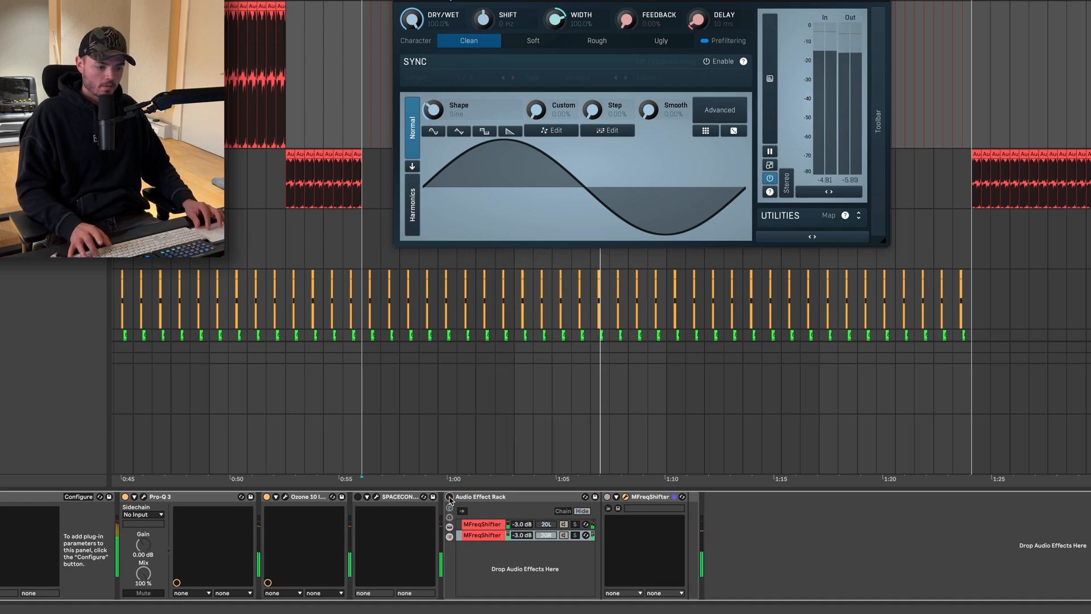
{"action": "left_click", "coordinate": [450, 498]}
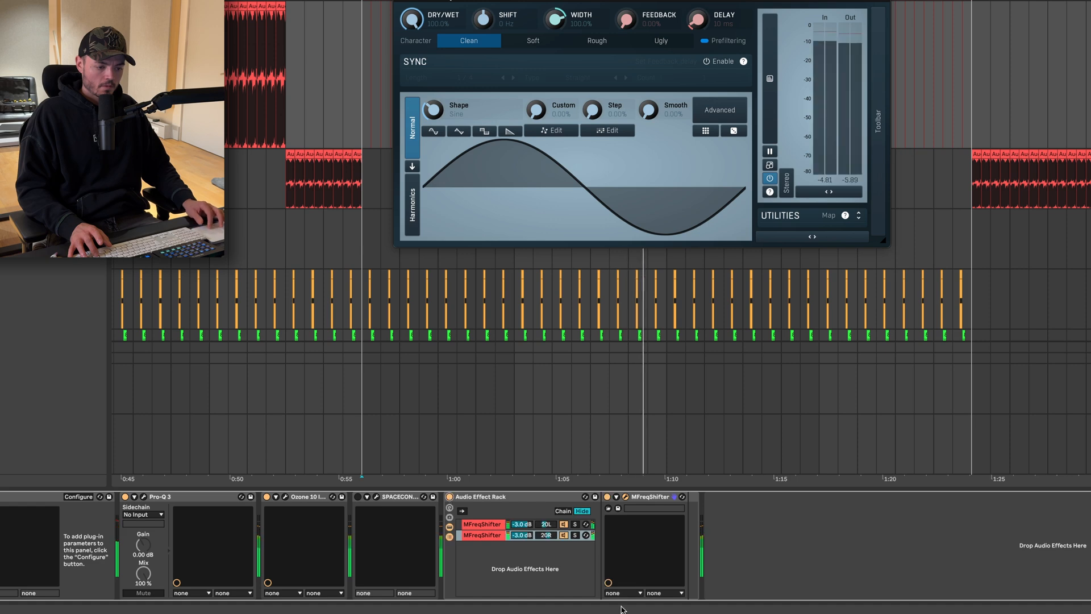
{"action": "left_click_drag", "start_coordinate": [545, 537], "coordinate": [557, 530]}
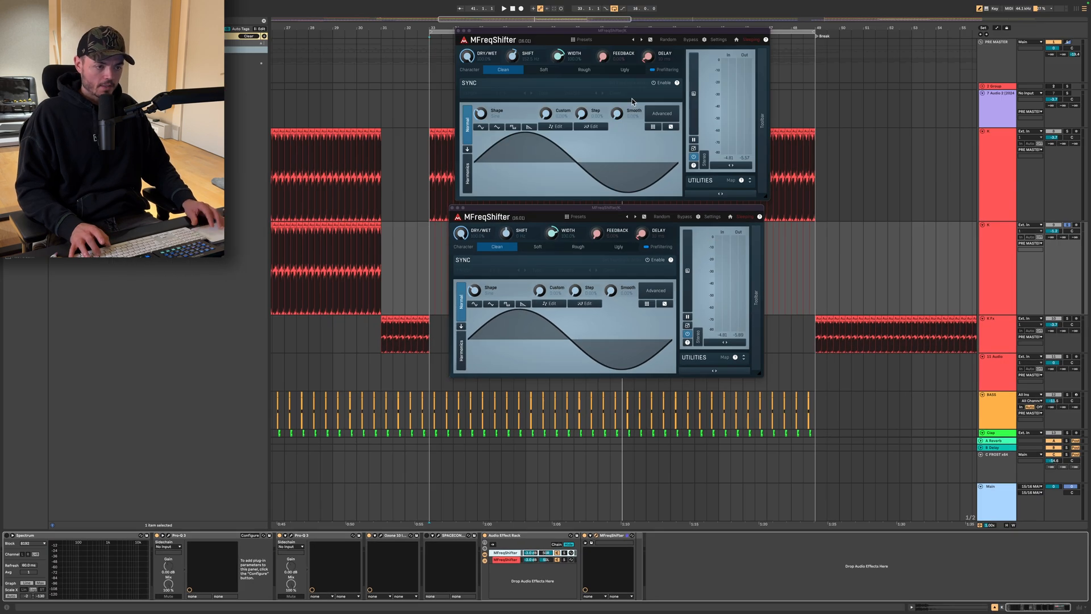
Hide the plug-in windows, then freeze and flatten the duplicate K track to audio
{"action": "key", "text": "super+alt+p"}
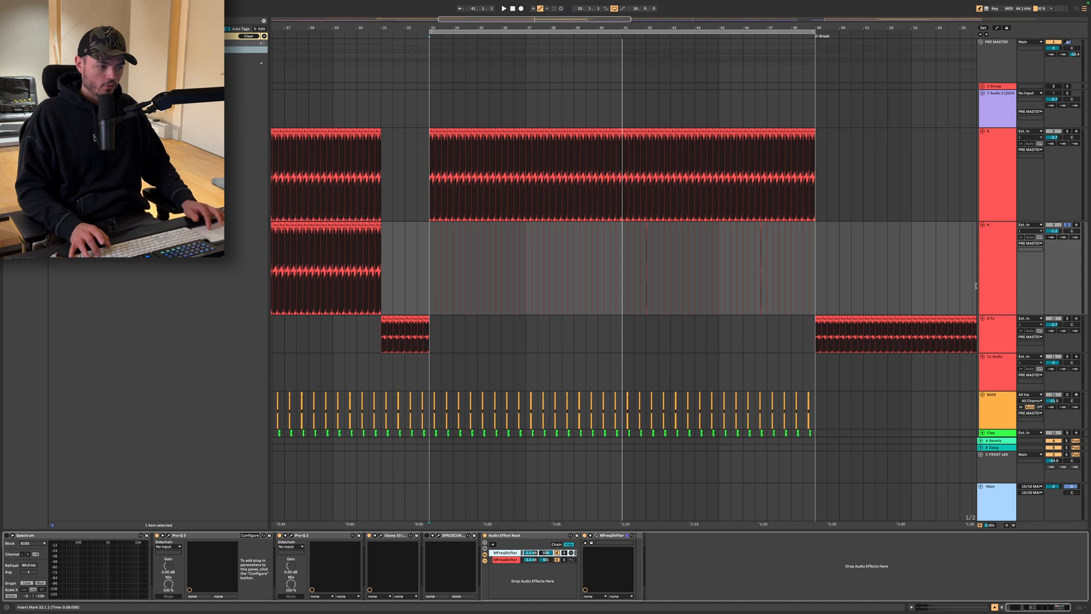
{"action": "right_click", "coordinate": [1006, 273]}
{"action": "left_click", "coordinate": [947, 322]}
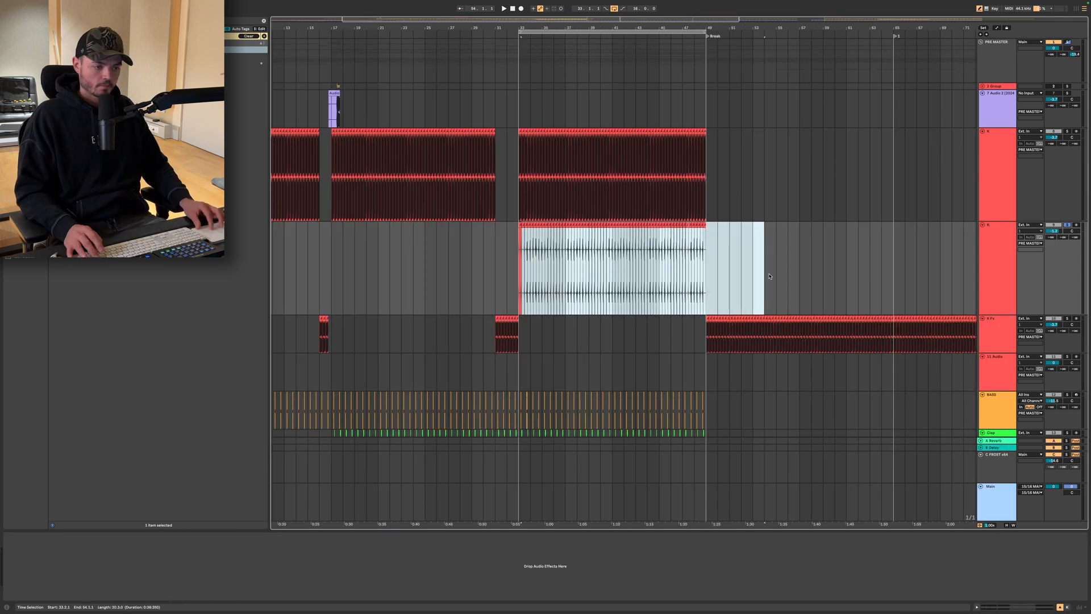
Delete the flattened clips from 33.2.1 to 54.1.1 and add a fade-out to the remaining kick clip
{"action": "key", "text": "Delete"}
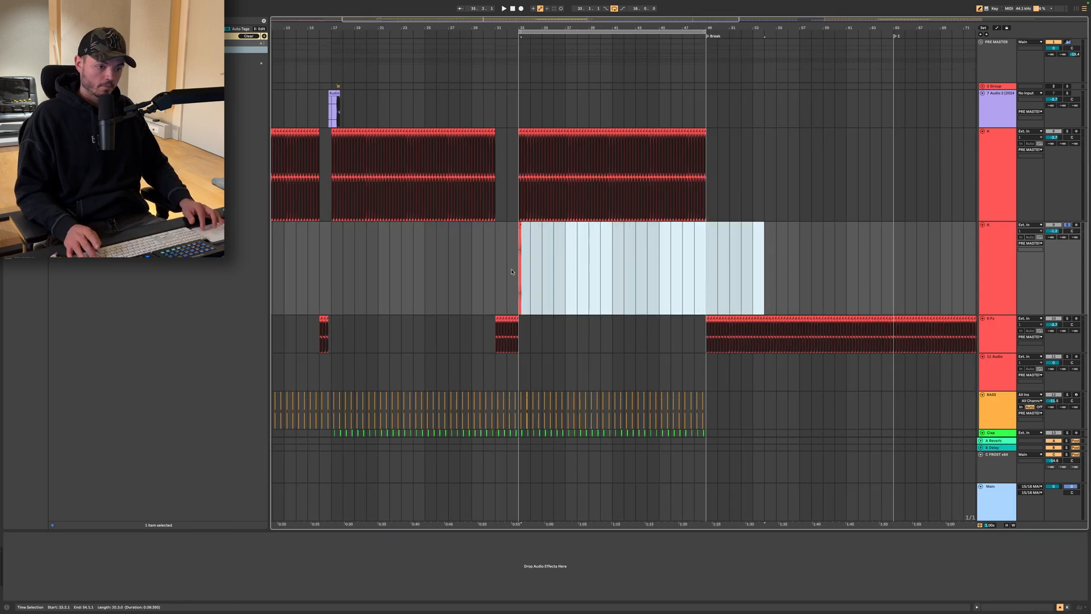
{"action": "scroll", "coordinate": [523, 272], "scroll_direction": "up", "scroll_amount": 10}
{"action": "left_click", "coordinate": [521, 231]}
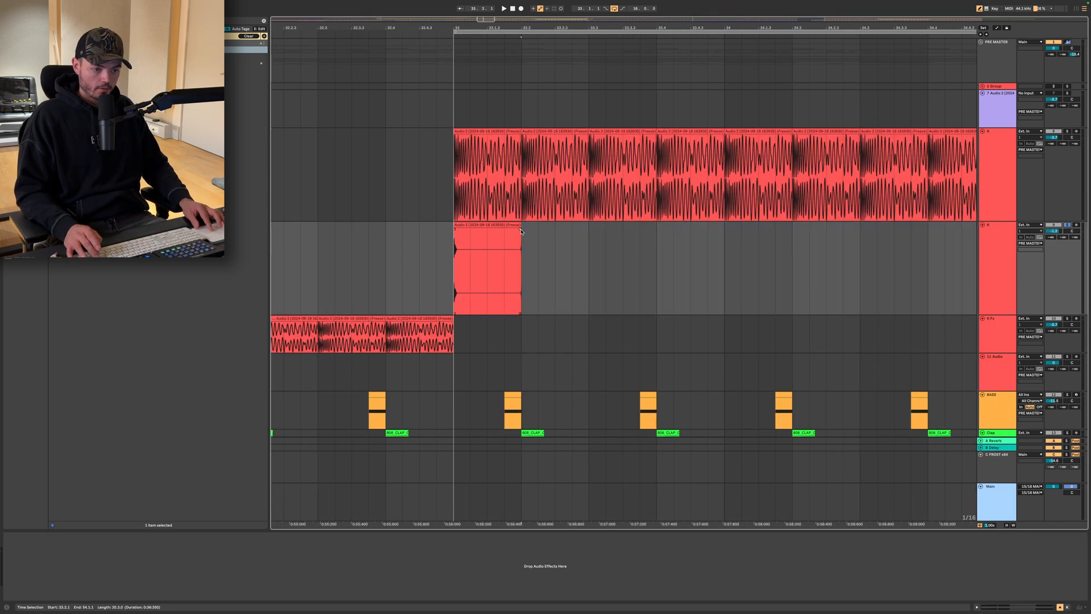
Duplicate the faded kick clip repeatedly so the copies fill the track from bar 33 to the break at bar 49
{"action": "left_click", "coordinate": [461, 289]}
{"action": "key", "text": "super+d"}
{"action": "key", "text": "super+d"}
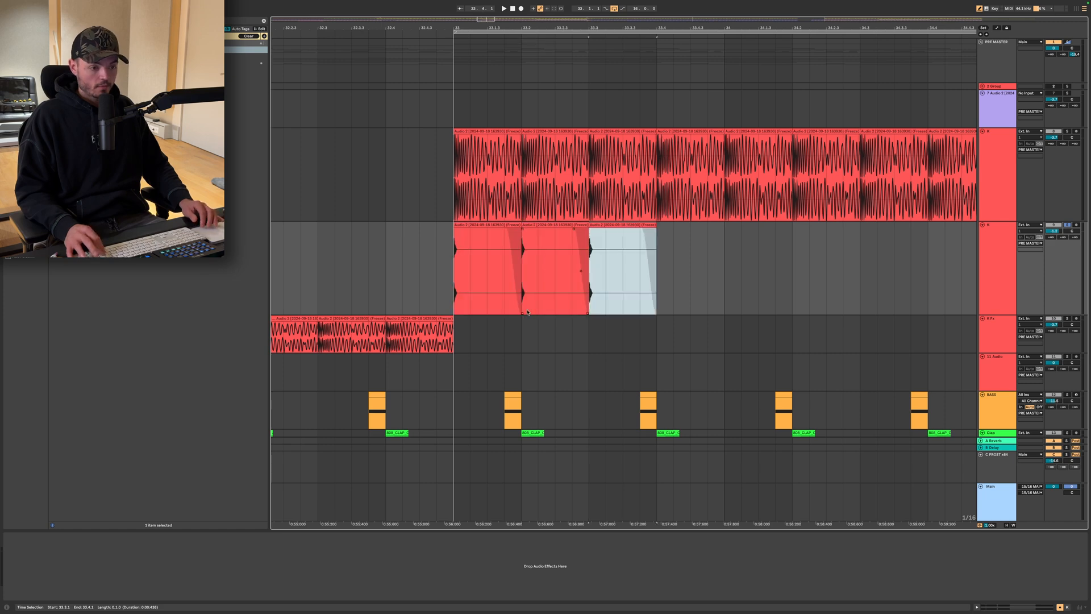
{"action": "scroll", "coordinate": [528, 299], "scroll_direction": "down", "scroll_amount": 10}
{"action": "key", "text": "super+d"}
{"action": "key", "text": "super+d"}
{"action": "key", "text": "super+d"}
{"action": "scroll", "coordinate": [555, 279], "scroll_direction": "up", "scroll_amount": 10}
{"action": "key", "text": "super+d"}
{"action": "key", "text": "super+d"}
{"action": "key", "text": "super+d"}
{"action": "key", "text": "super+d"}
{"action": "key", "text": "super+d"}
{"action": "key", "text": "super+d"}
{"action": "key", "text": "super+d"}
{"action": "key", "text": "super+d"}
{"action": "key", "text": "super+d"}
{"action": "key", "text": "super+d"}
{"action": "key", "text": "super+d"}
{"action": "key", "text": "super+d"}
{"action": "key", "text": "super+d"}
{"action": "key", "text": "super+d"}
{"action": "key", "text": "super+d"}
{"action": "key", "text": "super+d"}
{"action": "key", "text": "super+d"}
{"action": "key", "text": "super+d"}
{"action": "key", "text": "super+d"}
{"action": "key", "text": "super+d"}
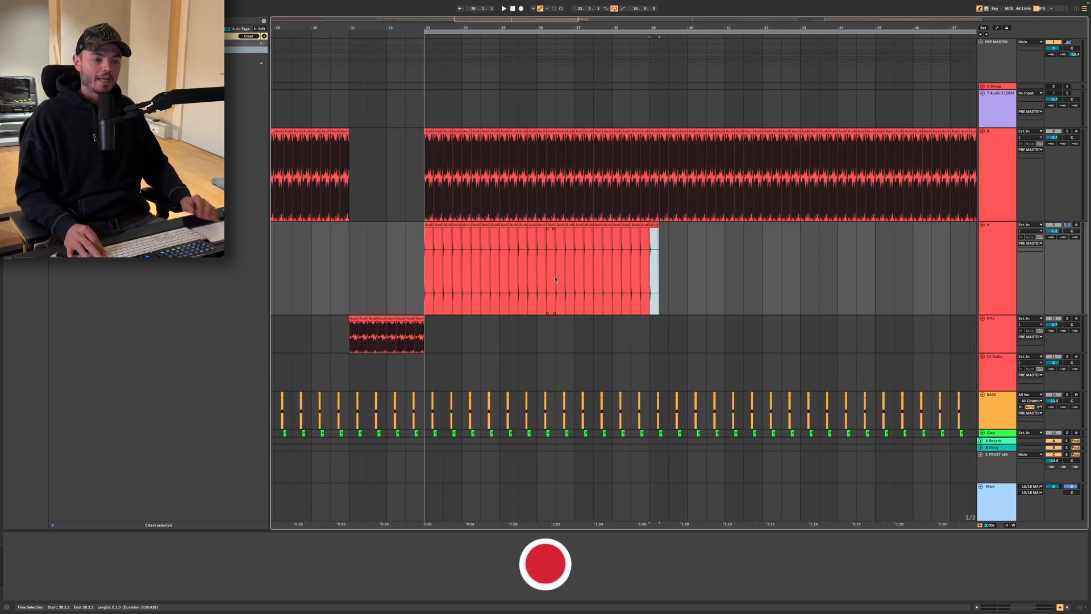
Add the Ozone 10 Imager to the duplicate K track and move its window clear of the kick clips
{"action": "left_click", "coordinate": [996, 255]}
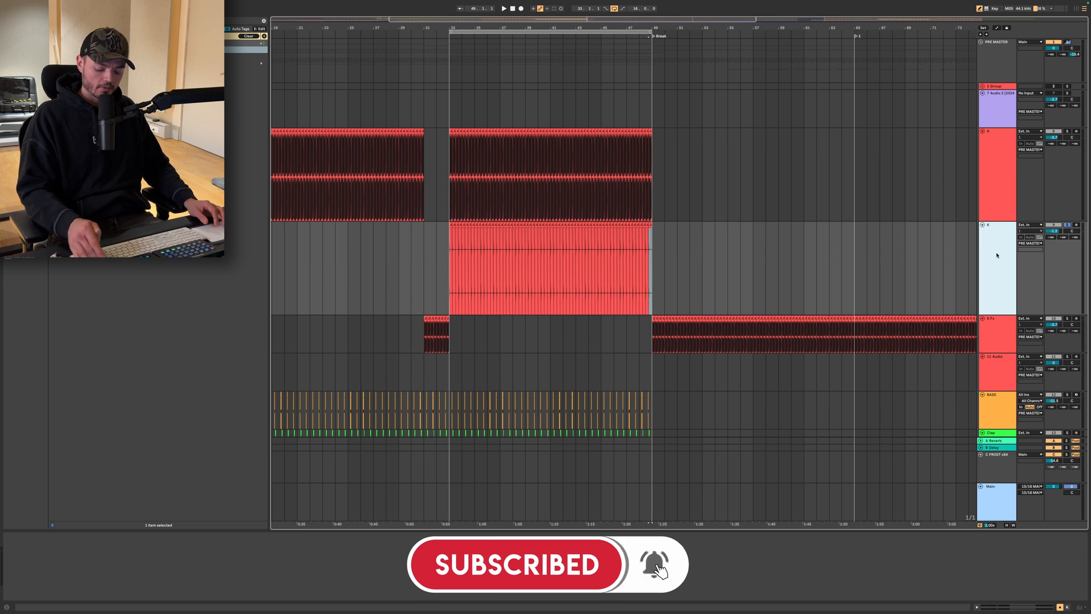
{"action": "key", "text": "super+f"}
{"action": "key", "text": "Down"}
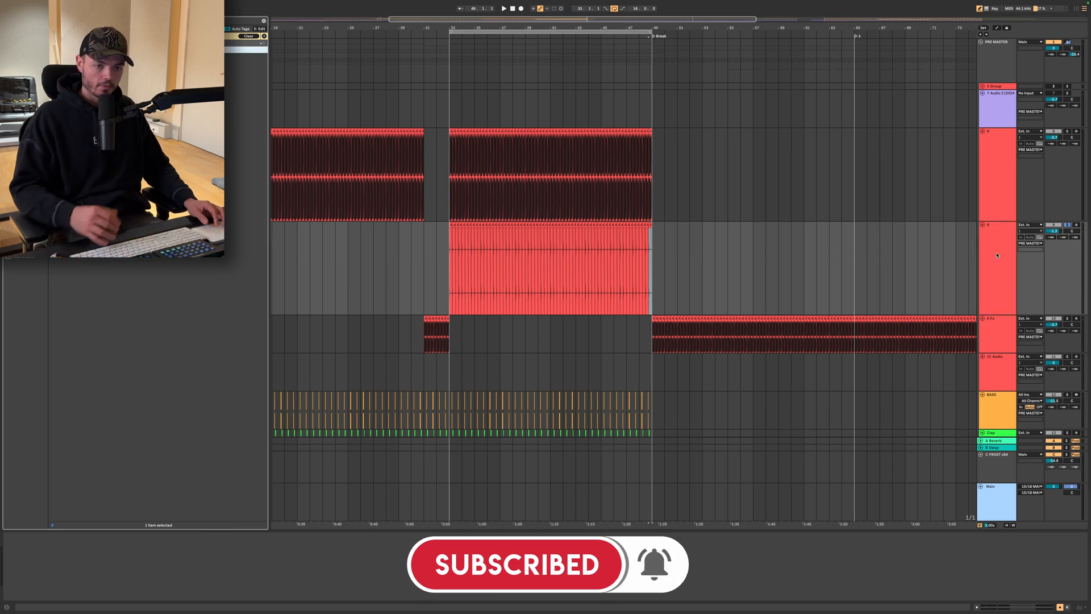
{"action": "key", "text": "Return"}
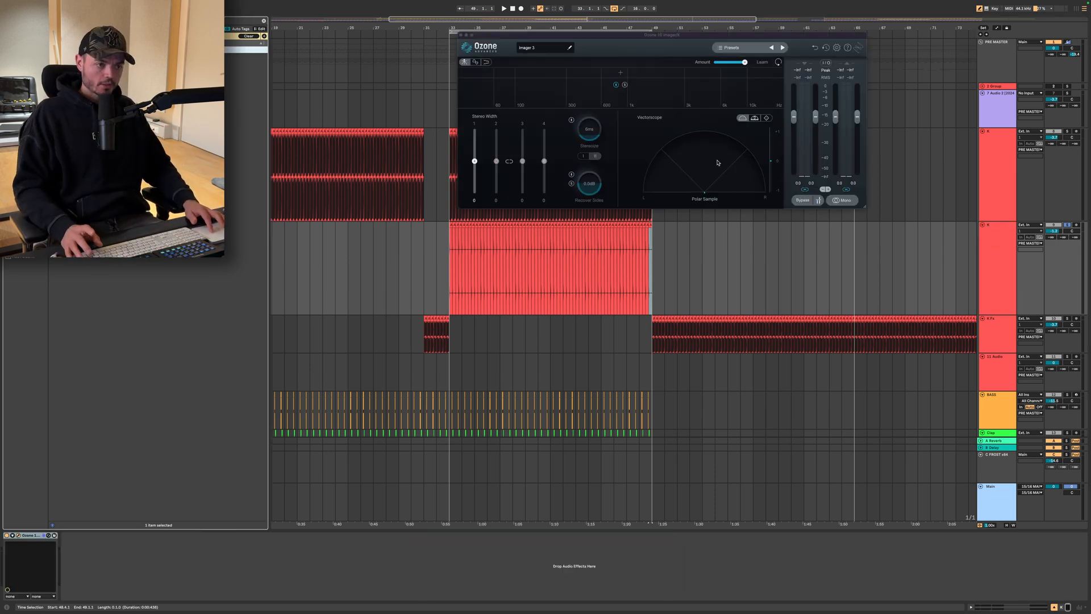
{"action": "left_click_drag", "start_coordinate": [676, 36], "coordinate": [625, 325]}
Audition the layered kick clips from bar 33 for about one bar
{"action": "left_click", "coordinate": [446, 277]}
{"action": "scroll", "coordinate": [444, 277], "scroll_direction": "up", "scroll_amount": 8}
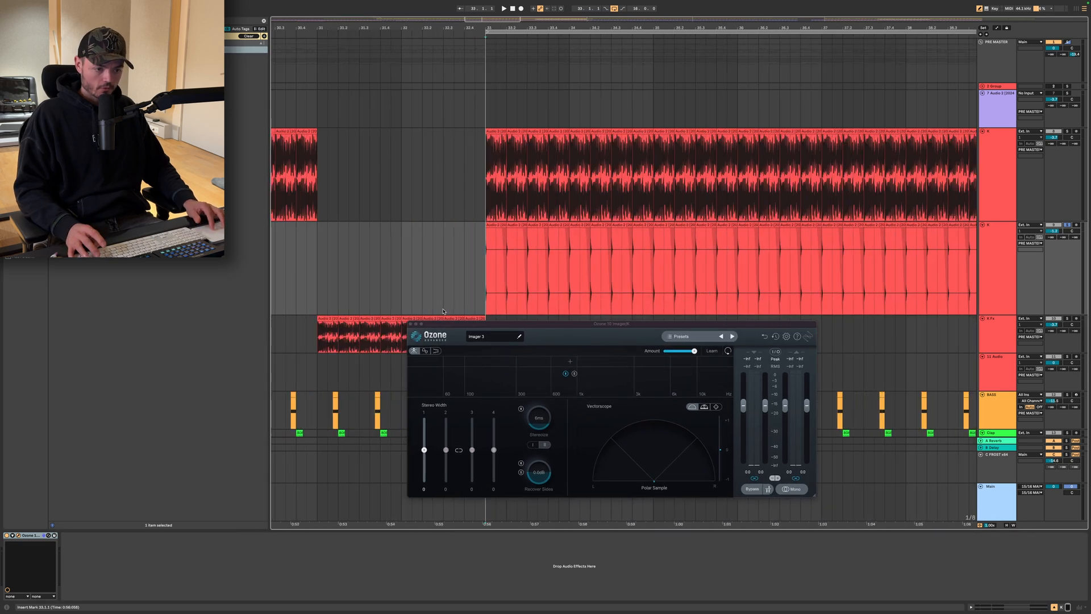
{"action": "key", "text": "space"}
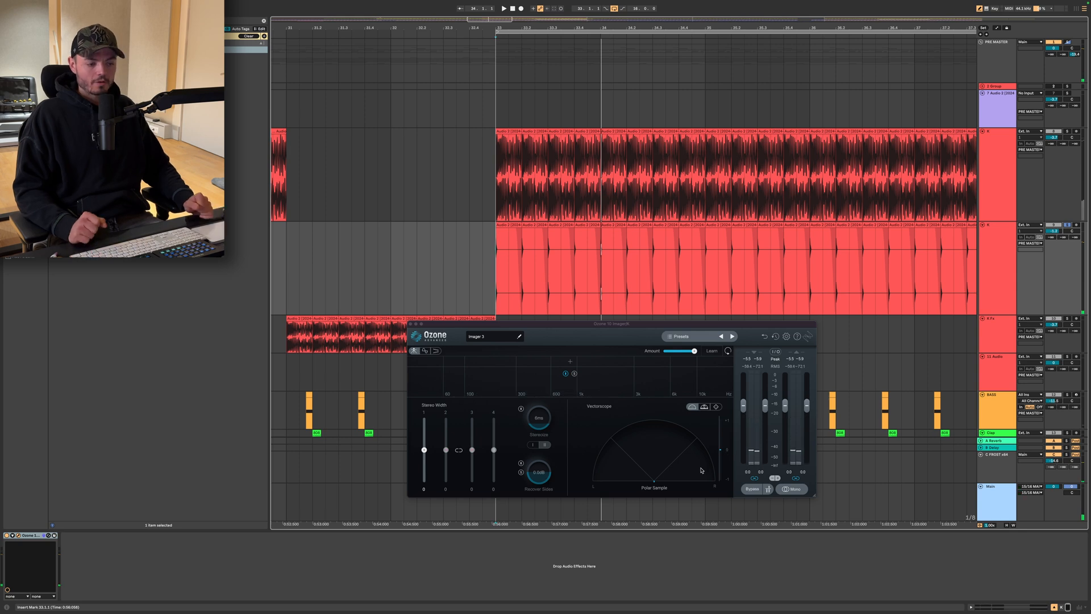
{"action": "scroll", "coordinate": [802, 285], "scroll_direction": "down", "scroll_amount": 4}
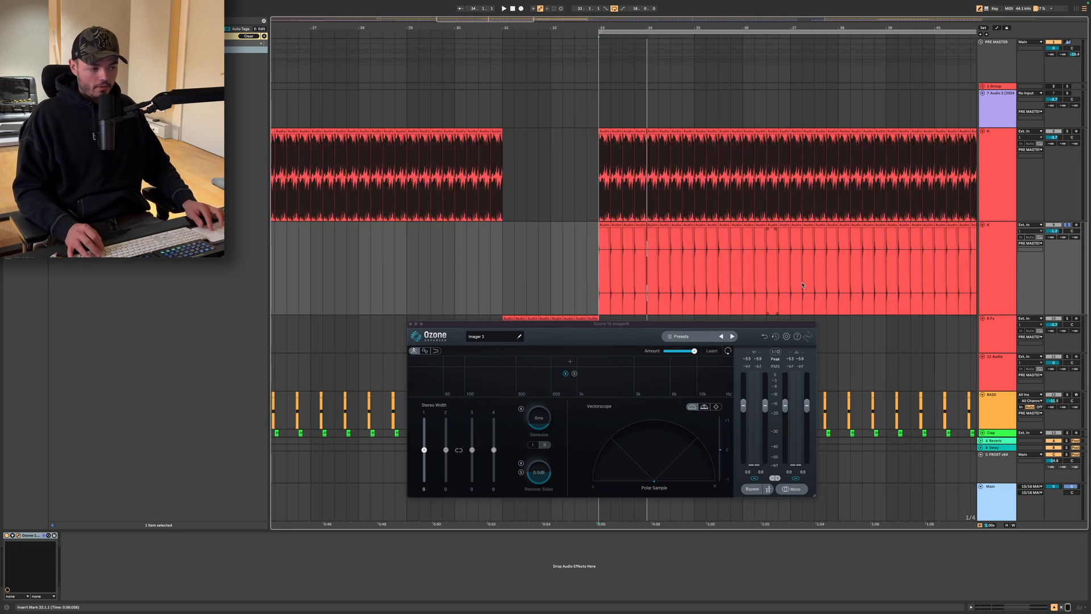
Select all the duplicate kick clips from bar 33 to bar 49
{"action": "left_click", "coordinate": [989, 271]}
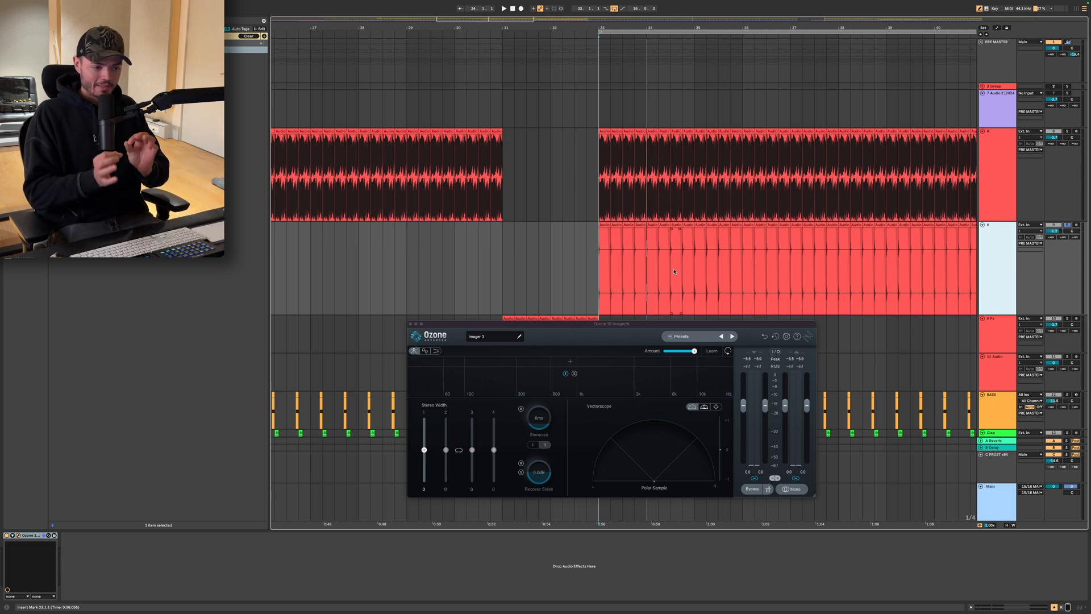
{"action": "scroll", "coordinate": [674, 271], "scroll_direction": "down", "scroll_amount": 6}
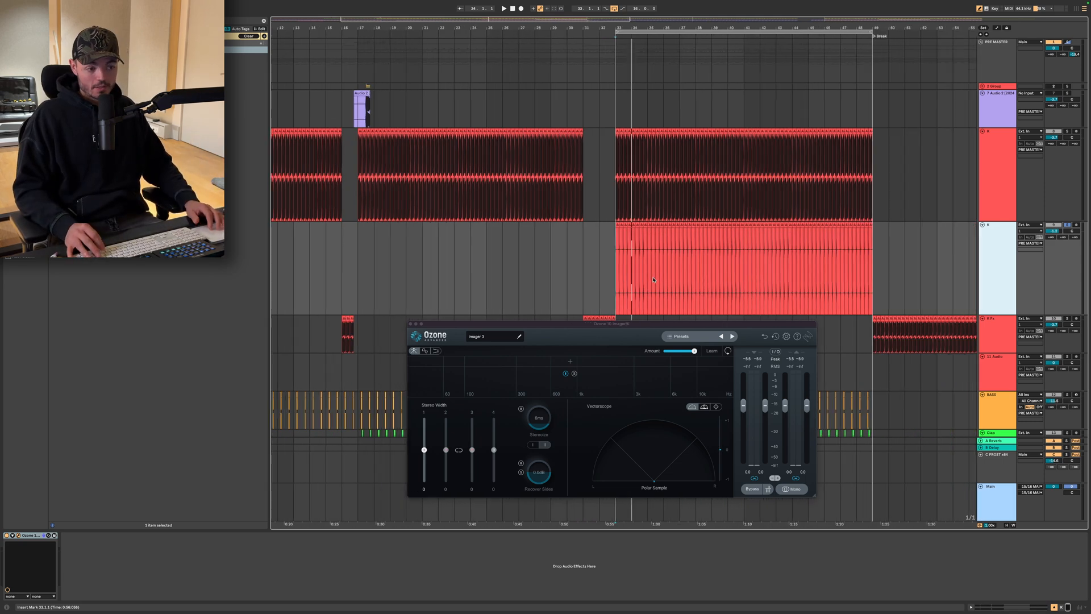
{"action": "scroll", "coordinate": [654, 280], "scroll_direction": "right", "scroll_amount": 5}
{"action": "left_click_drag", "start_coordinate": [396, 262], "coordinate": [638, 285]}
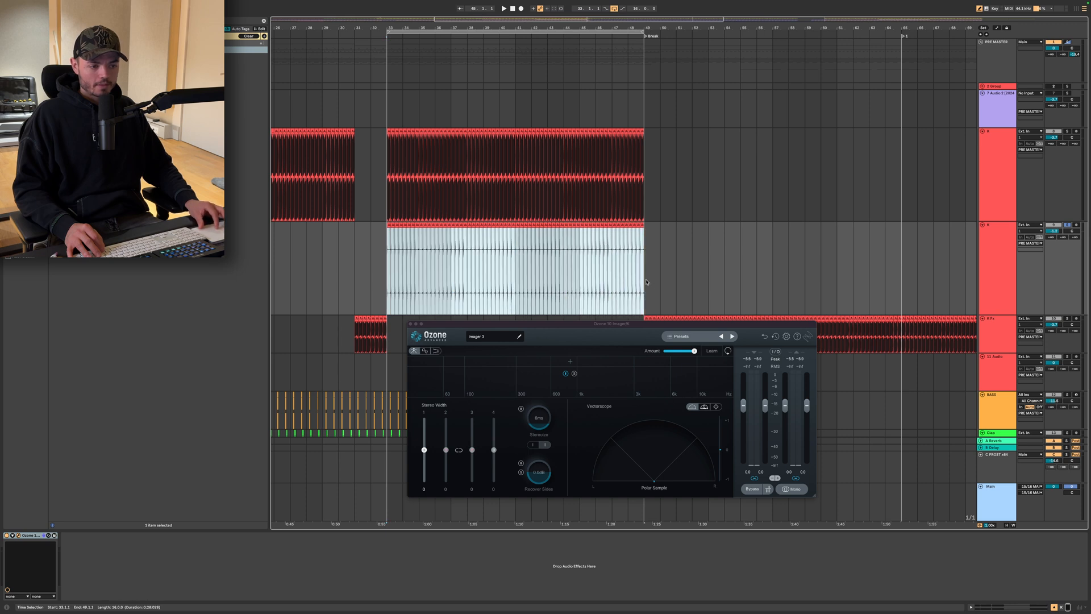
Split the Imager into two frequency bands and adjust the crossover while the kick plays
{"action": "left_click", "coordinate": [506, 364]}
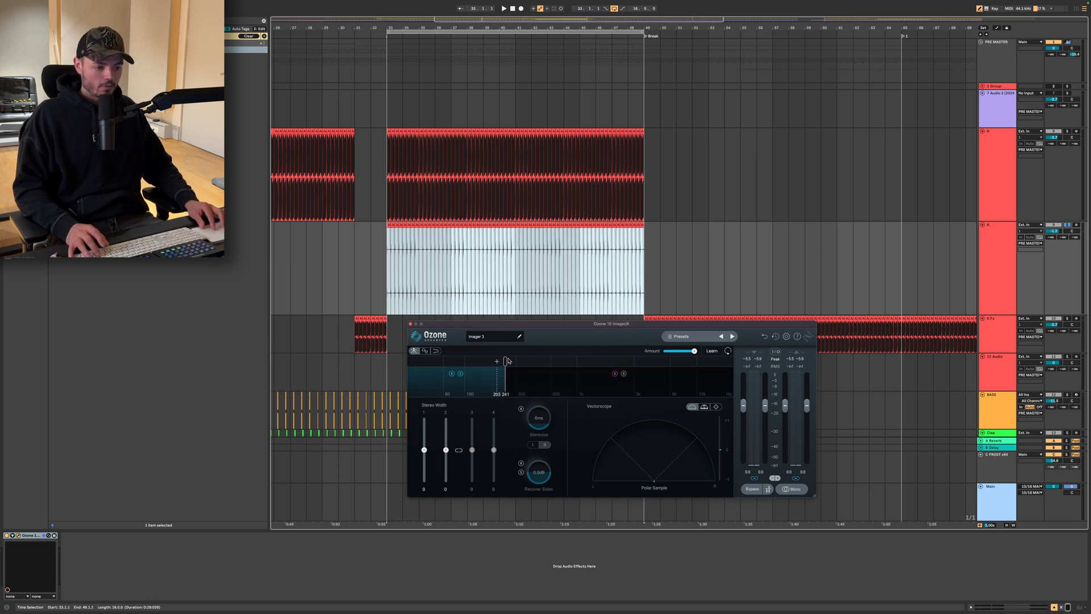
{"action": "key", "text": "space"}
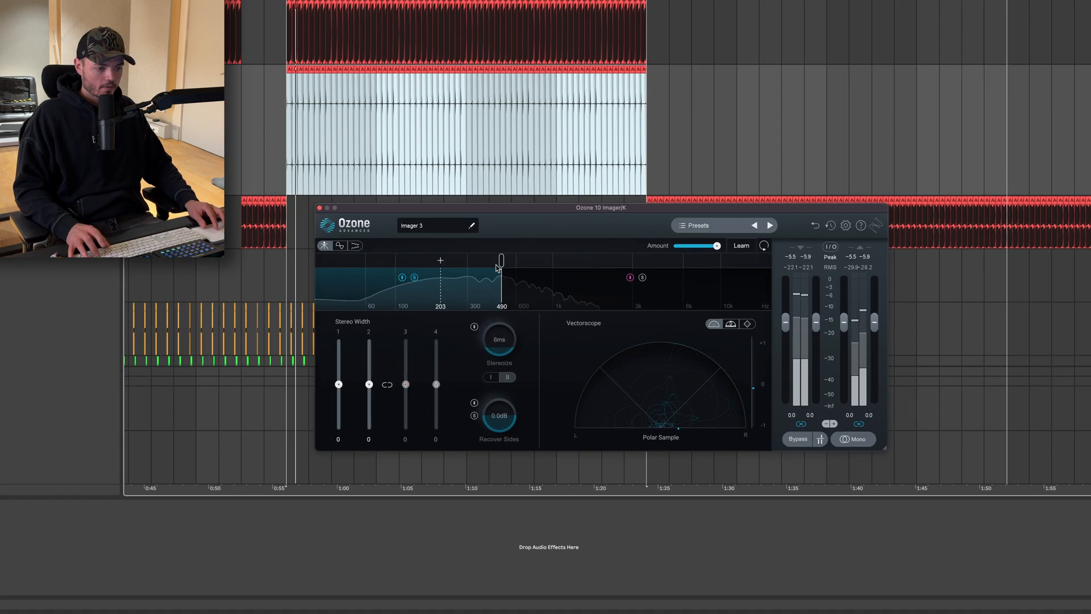
{"action": "left_click_drag", "start_coordinate": [540, 364], "coordinate": [529, 365]}
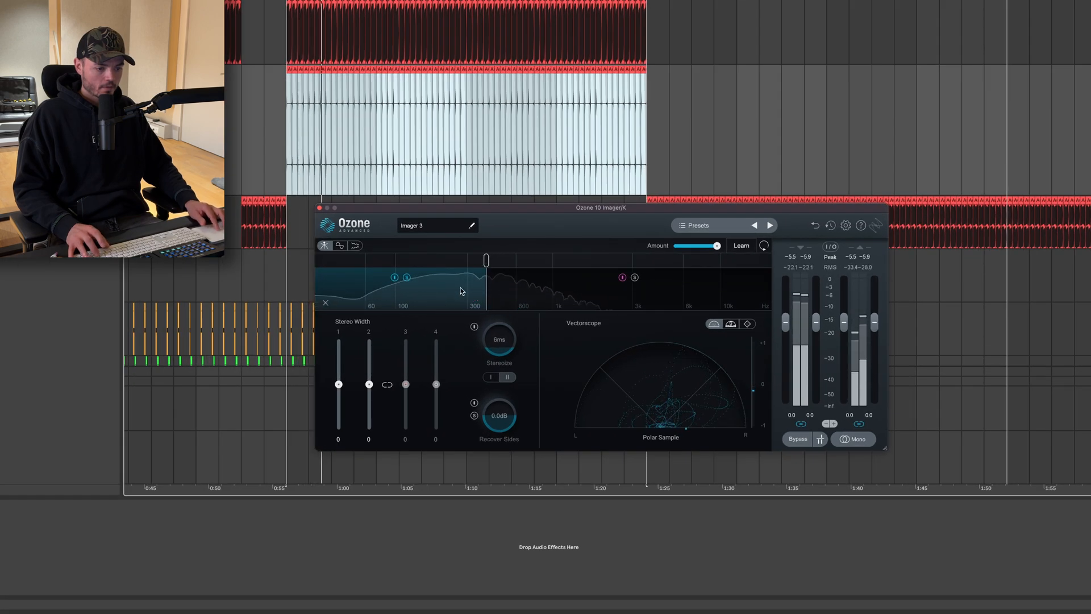
Lower the crossover slightly and set the stereo width to -34 for band 1 and 12 for band 2
{"action": "left_click_drag", "start_coordinate": [338, 384], "coordinate": [338, 412]}
{"action": "left_click_drag", "start_coordinate": [486, 260], "coordinate": [485, 261]}
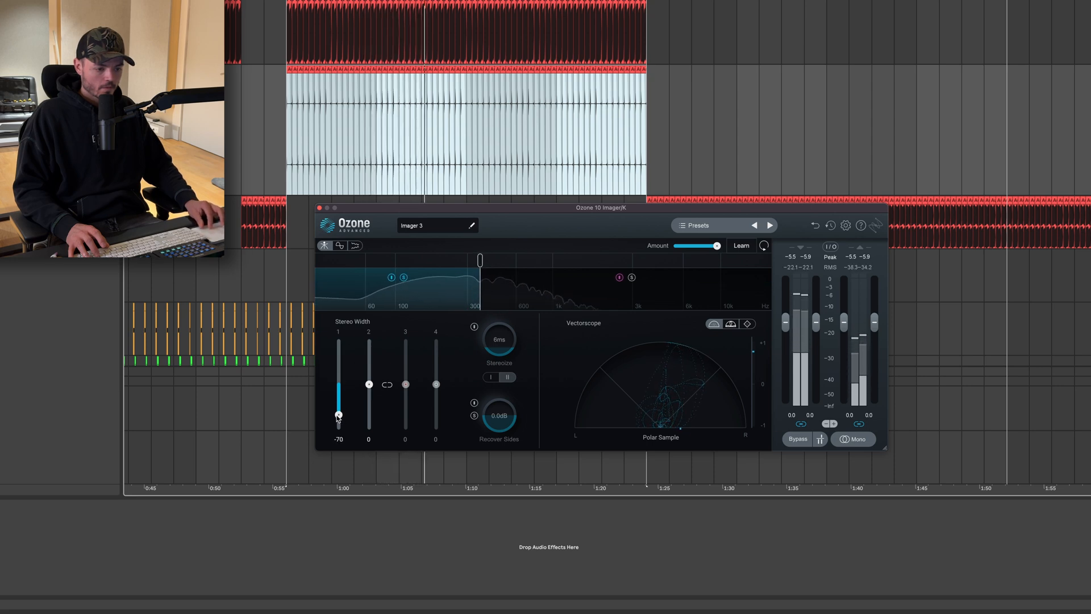
{"action": "left_click_drag", "start_coordinate": [339, 412], "coordinate": [338, 404]}
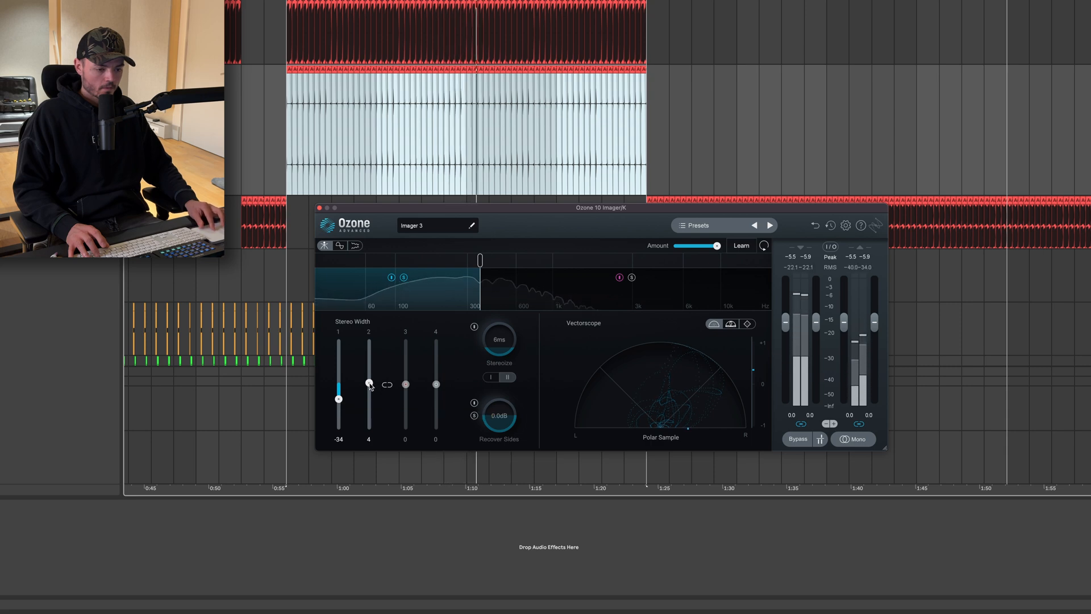
{"action": "left_click_drag", "start_coordinate": [369, 387], "coordinate": [370, 382]}
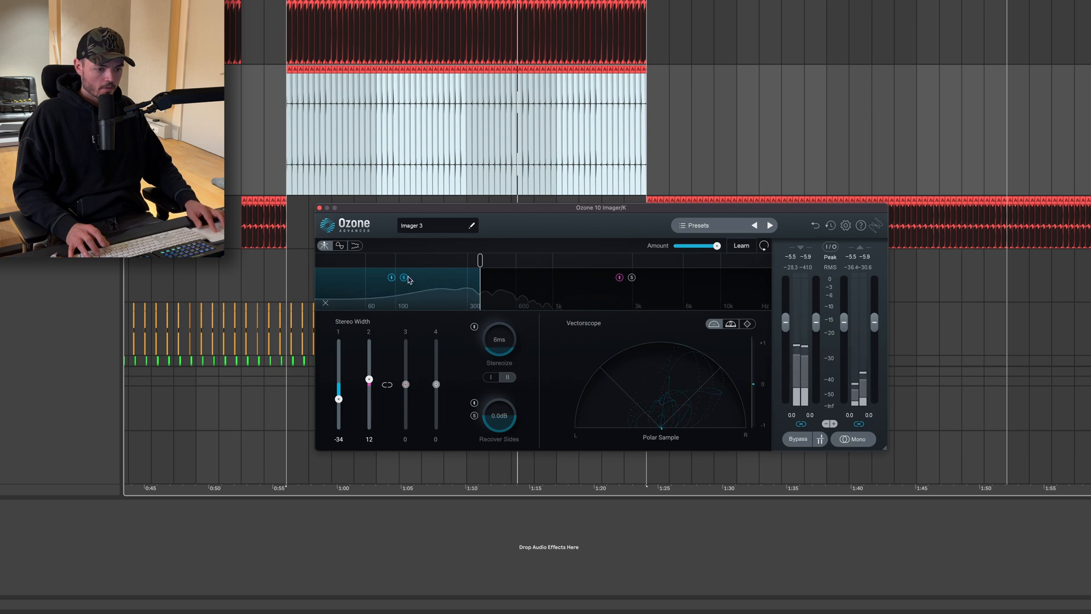
Restart playback from bar 33 and compare the kick with the Imager bypassed and active
{"action": "key", "text": "space"}
{"action": "key", "text": "space"}
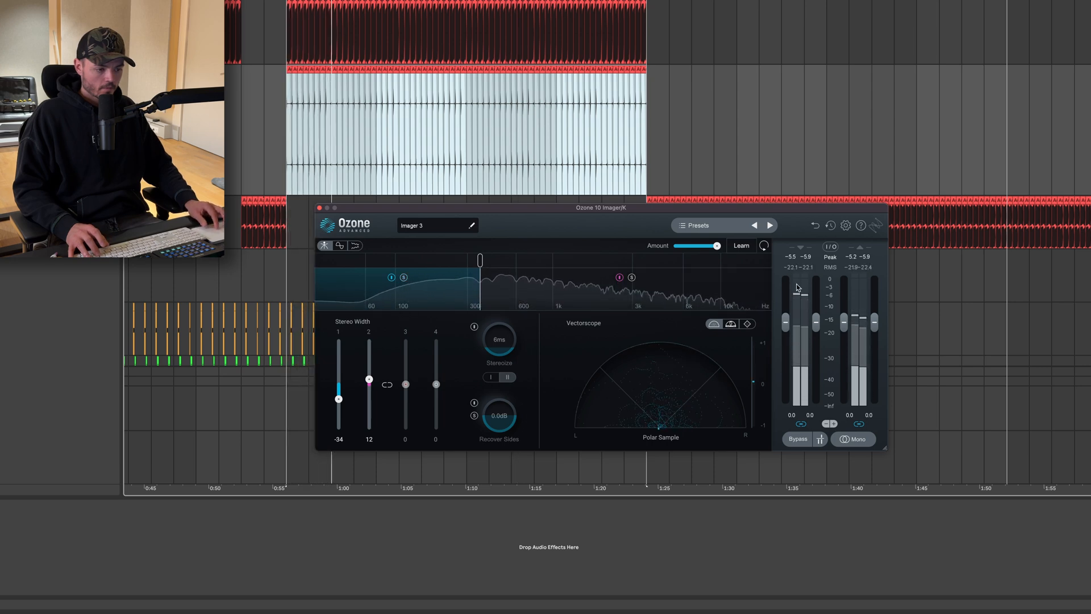
{"action": "left_click", "coordinate": [799, 440]}
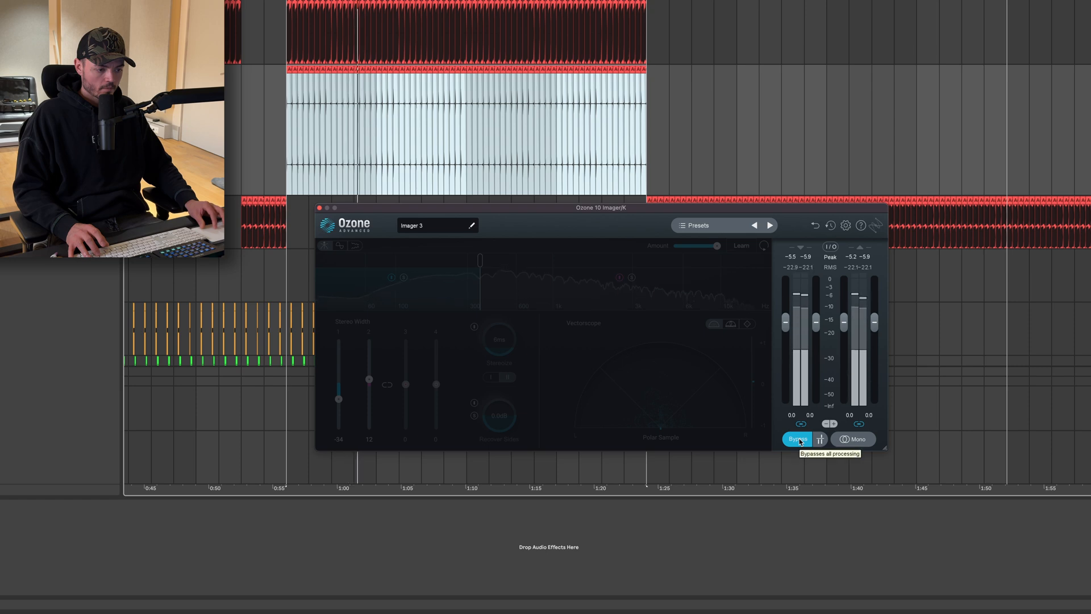
{"action": "left_click", "coordinate": [799, 439]}
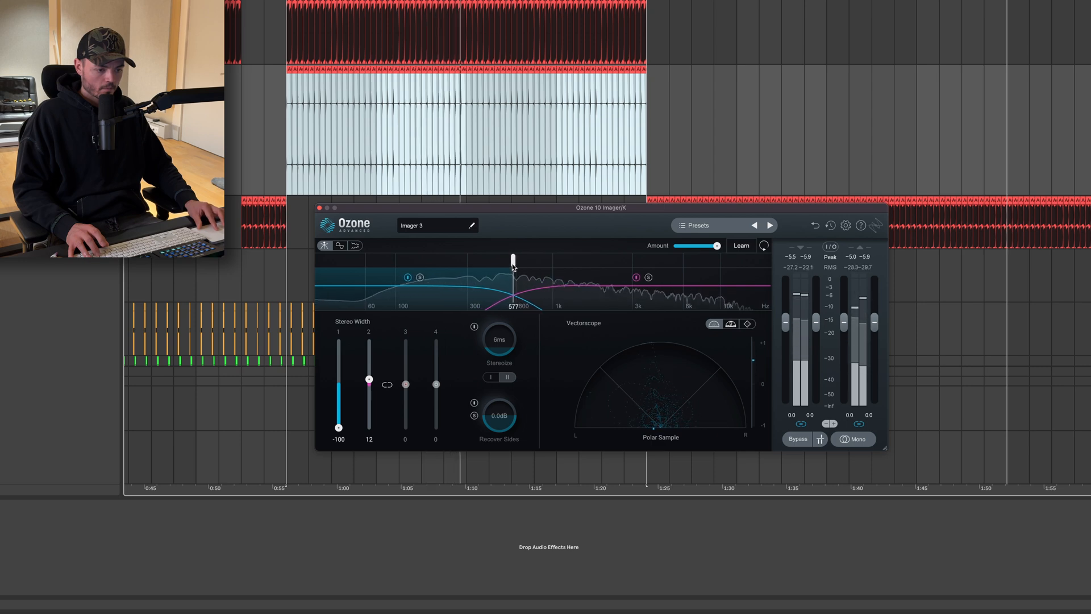
Raise the Imager crossover frequency and set band 1's stereo width to -56, leaving playback stopped
{"action": "left_click_drag", "start_coordinate": [510, 264], "coordinate": [505, 265]}
{"action": "key", "text": "space"}
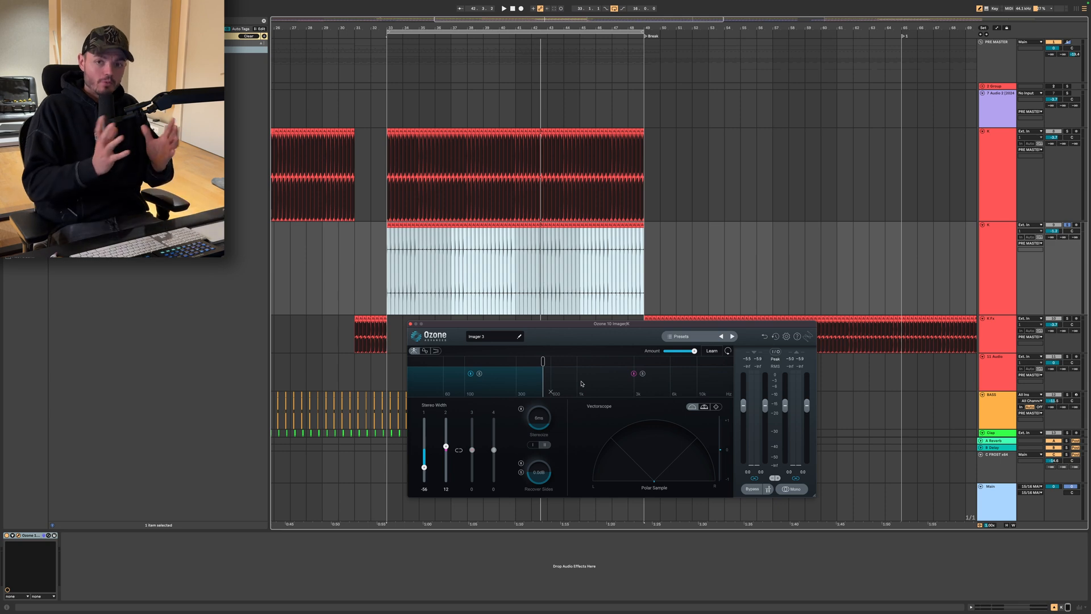
Play from bar 33, adjust the duplicate K track's volume and panning, and compare the Imager off and on
{"action": "key", "text": "space"}
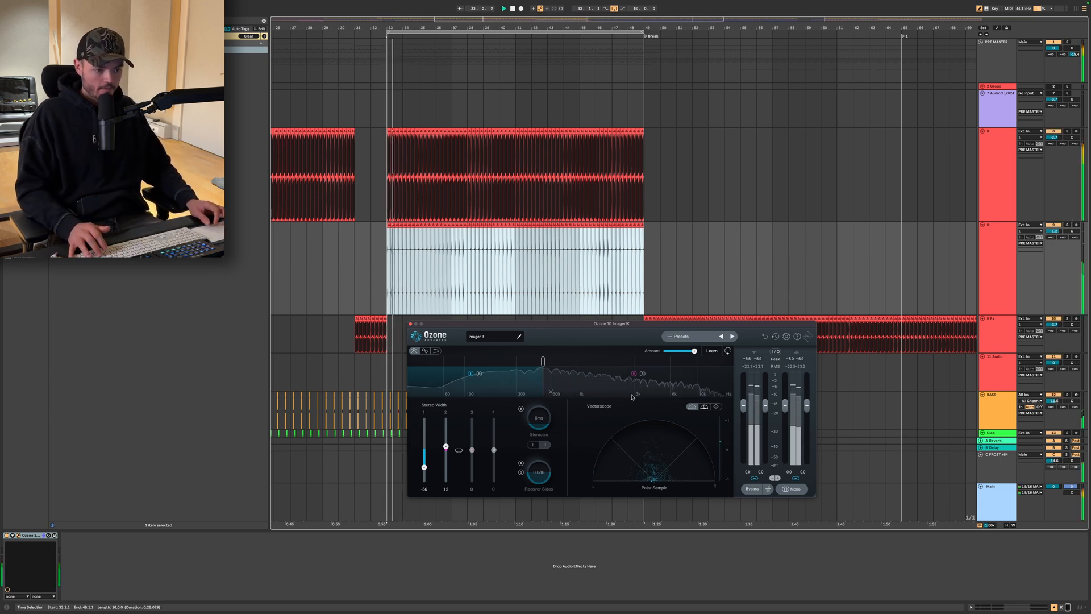
{"action": "left_click_drag", "start_coordinate": [1053, 231], "coordinate": [1053, 229]}
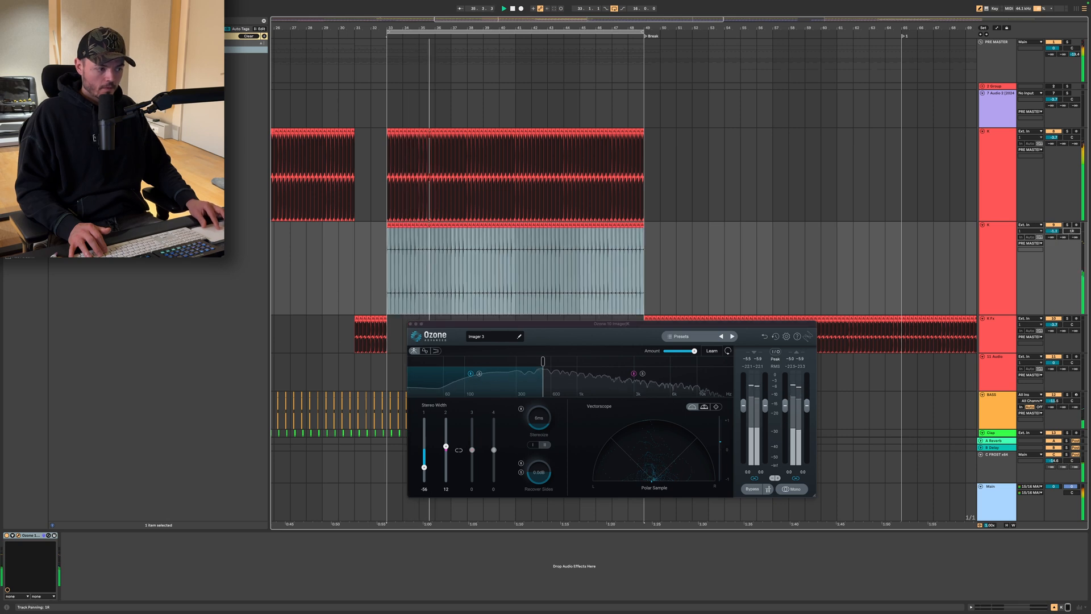
{"action": "left_click", "coordinate": [1002, 253]}
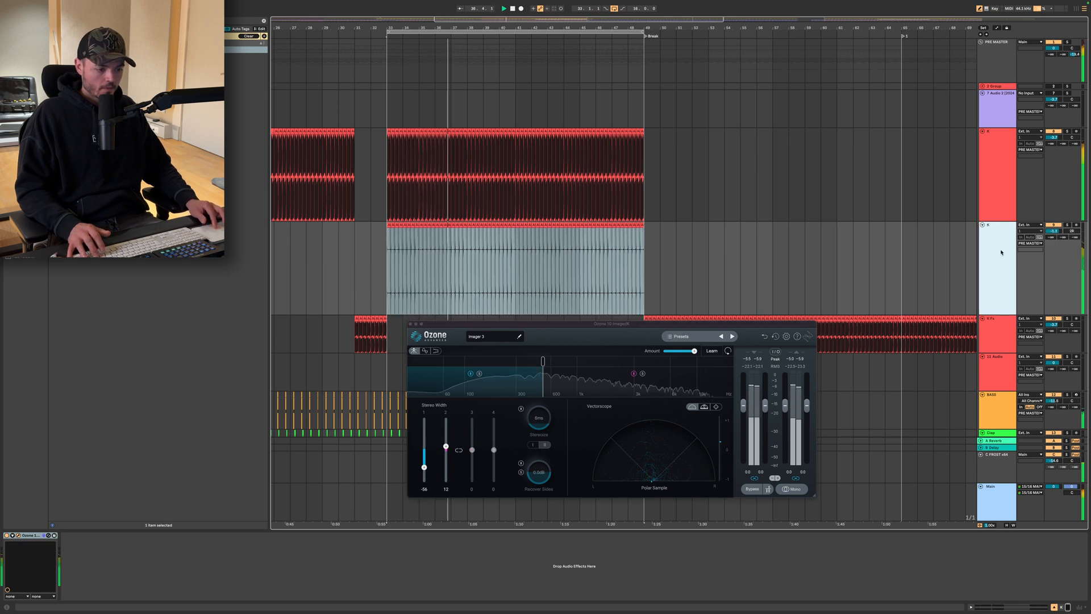
{"action": "left_click", "coordinate": [7, 536]}
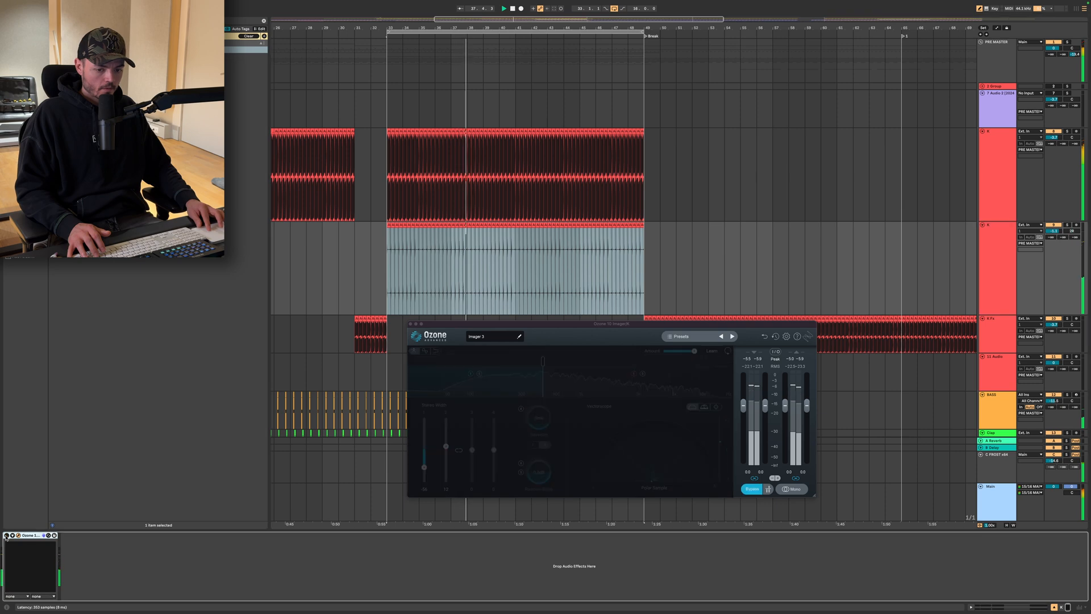
{"action": "left_click", "coordinate": [6, 536]}
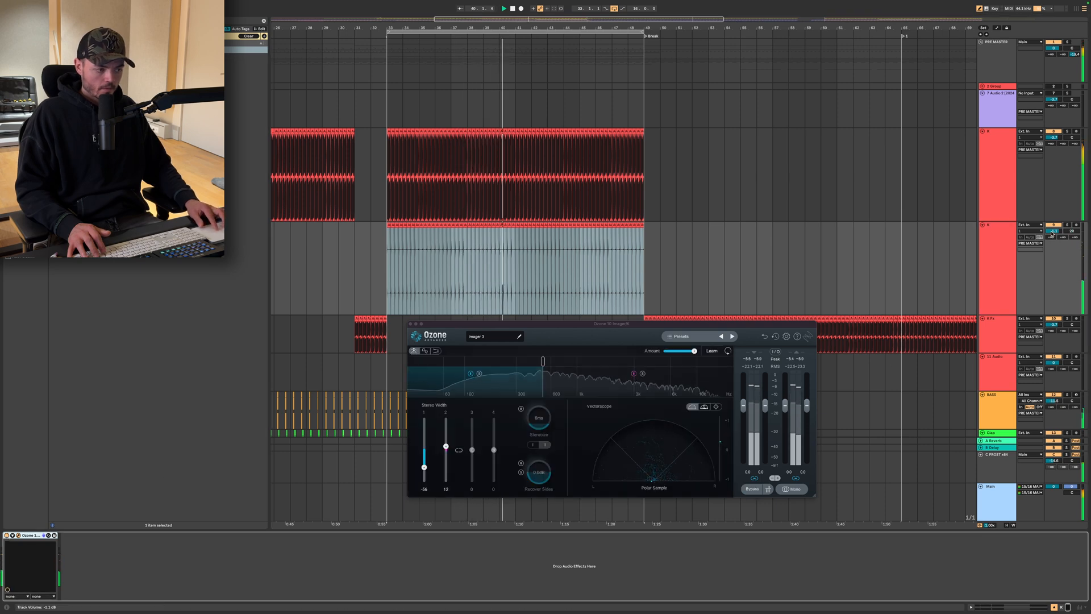
Fine-tune the duplicate K track's volume and toggle the track off and on to compare the kick with and without it
{"action": "left_click", "coordinate": [1052, 233]}
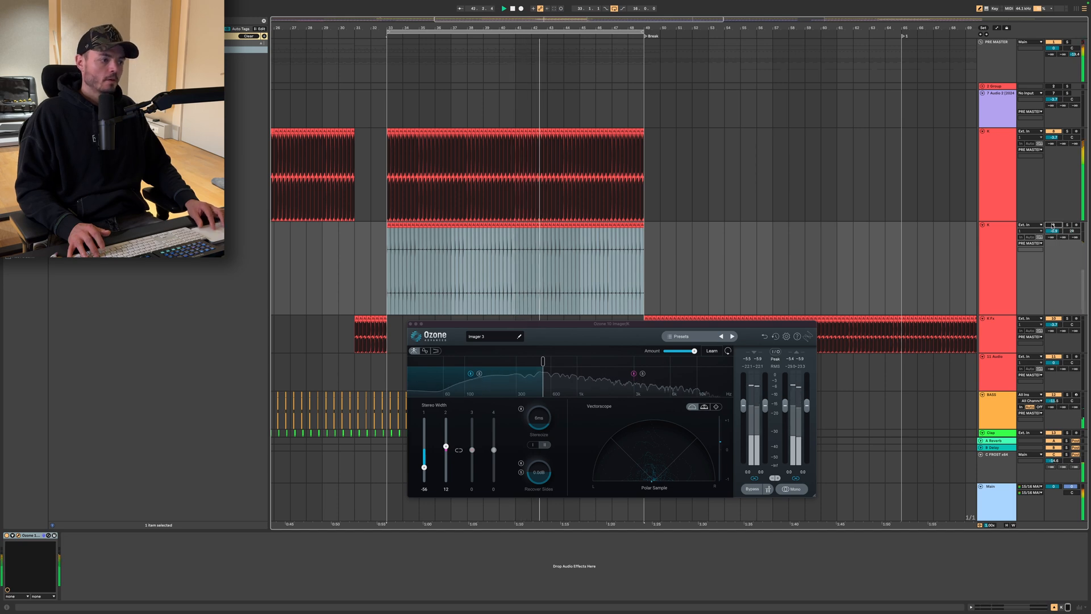
{"action": "left_click", "coordinate": [1053, 226]}
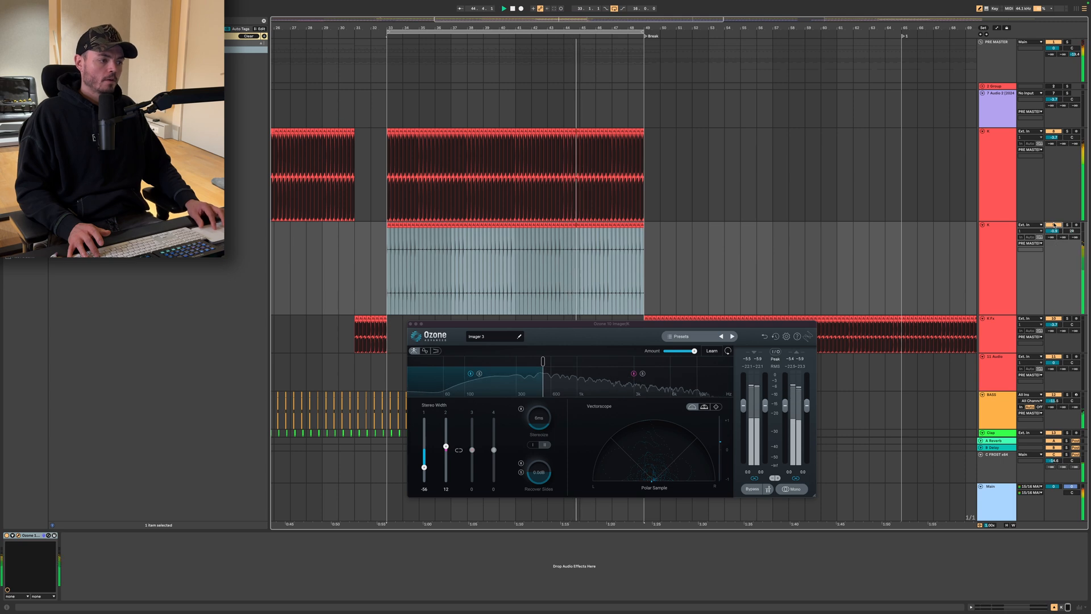
{"action": "left_click", "coordinate": [1054, 226]}
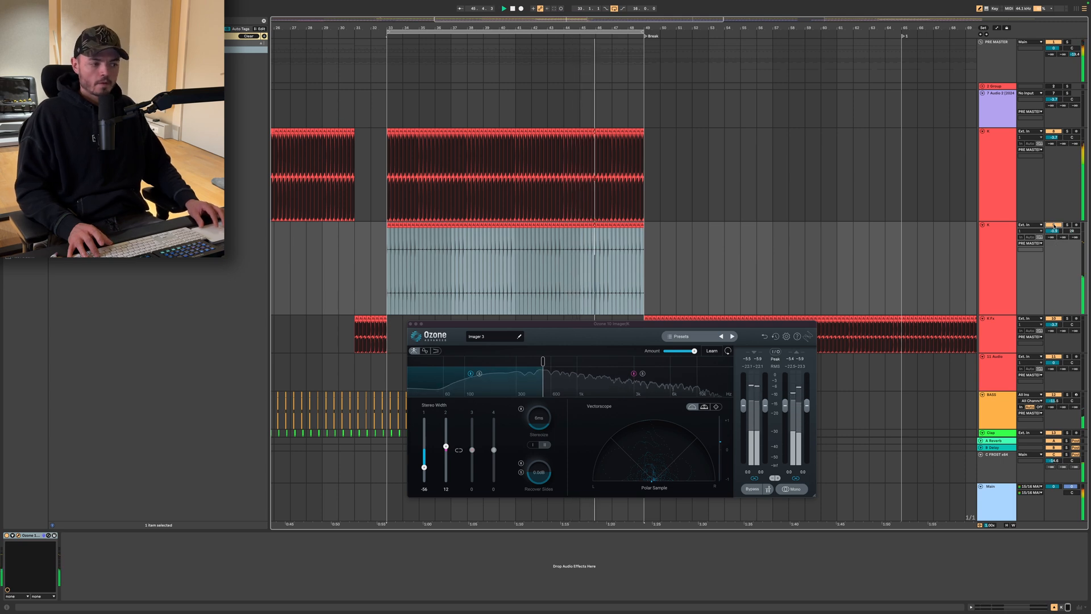
{"action": "left_click", "coordinate": [1054, 226]}
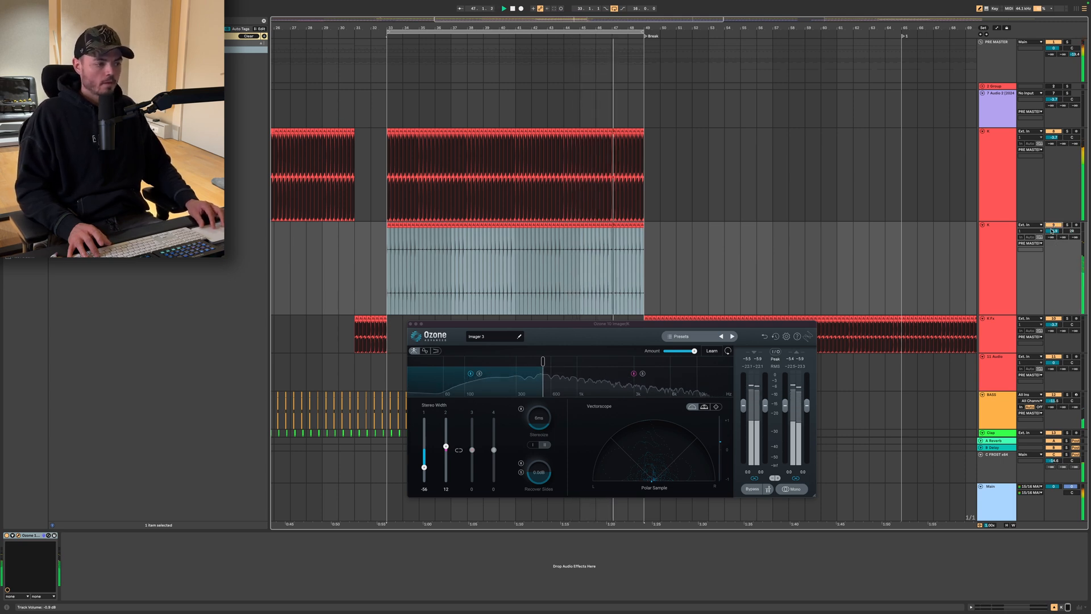